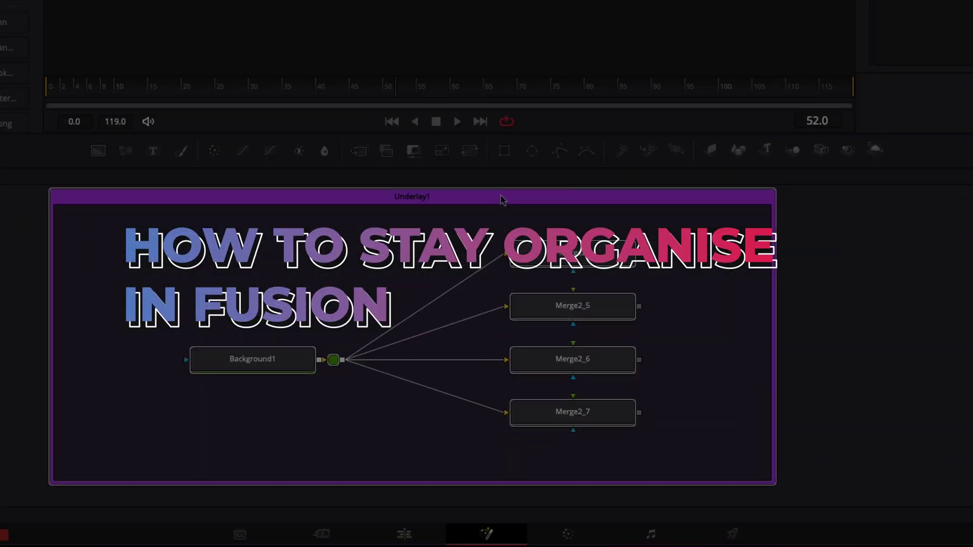
Adjust the Nodes editor on the fresh composition that contains only MediaOut1.
drag(500, 200, 430, 227)
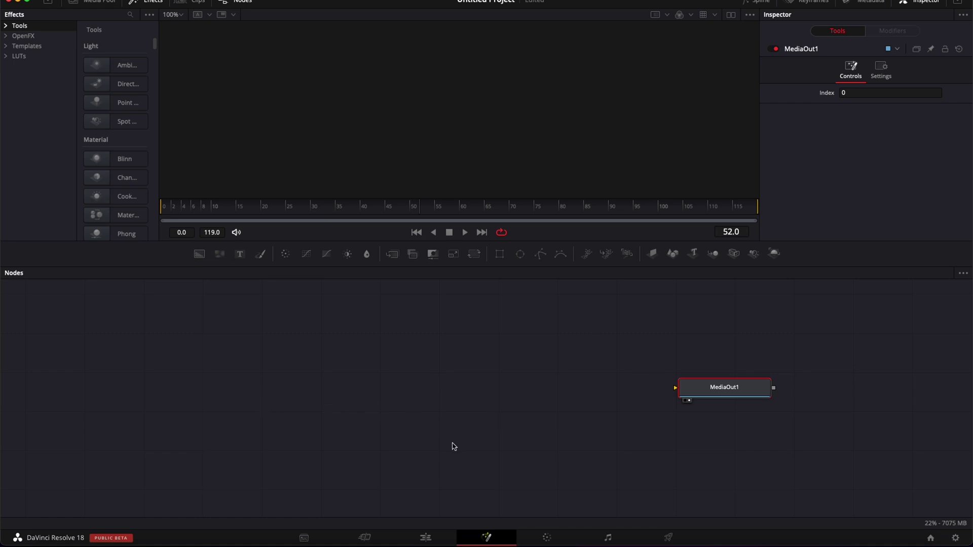
Add Background1 and Text1, merge Text1 over Background1 into Merge2, and position them.
drag(73, 131, 240, 360)
drag(131, 133, 558, 302)
drag(628, 304, 311, 364)
drag(562, 372, 453, 424)
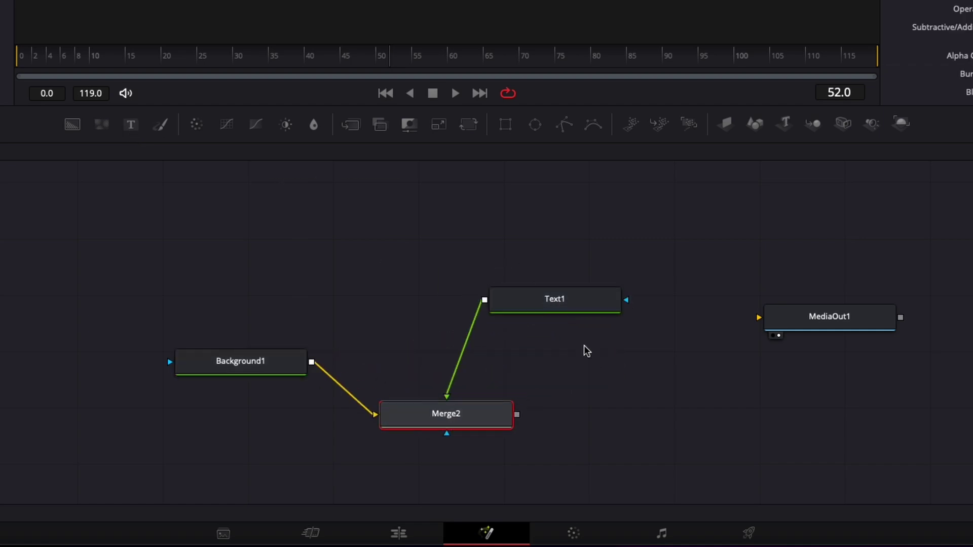
drag(595, 304, 551, 281)
Add a Rectangle1 mask above Text1 and connect Merge2's output to MediaOut1.
click(506, 124)
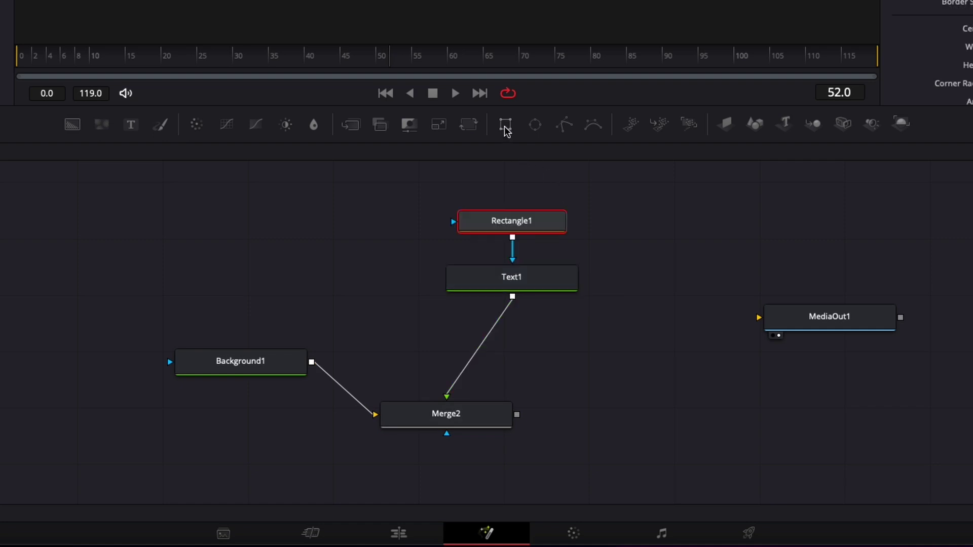
drag(524, 223, 427, 223)
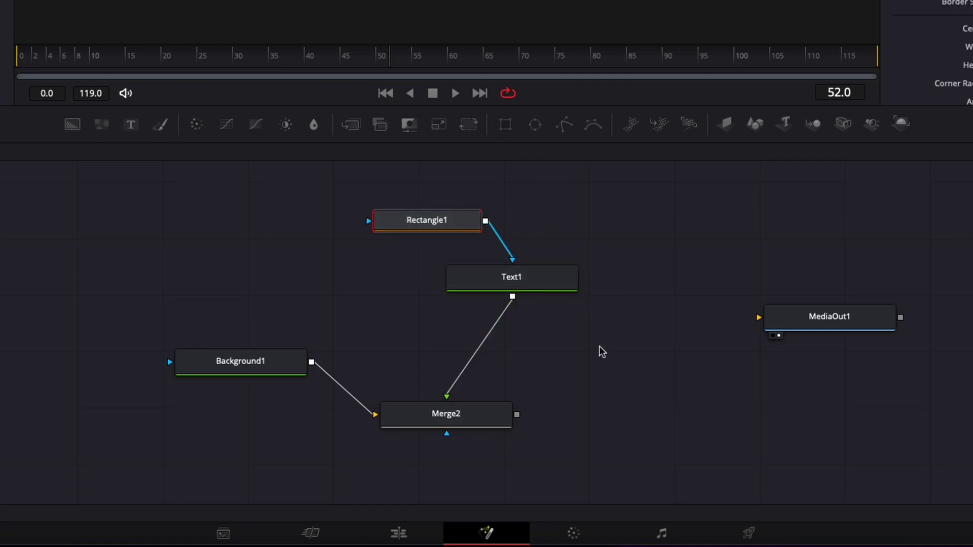
drag(518, 417, 759, 318)
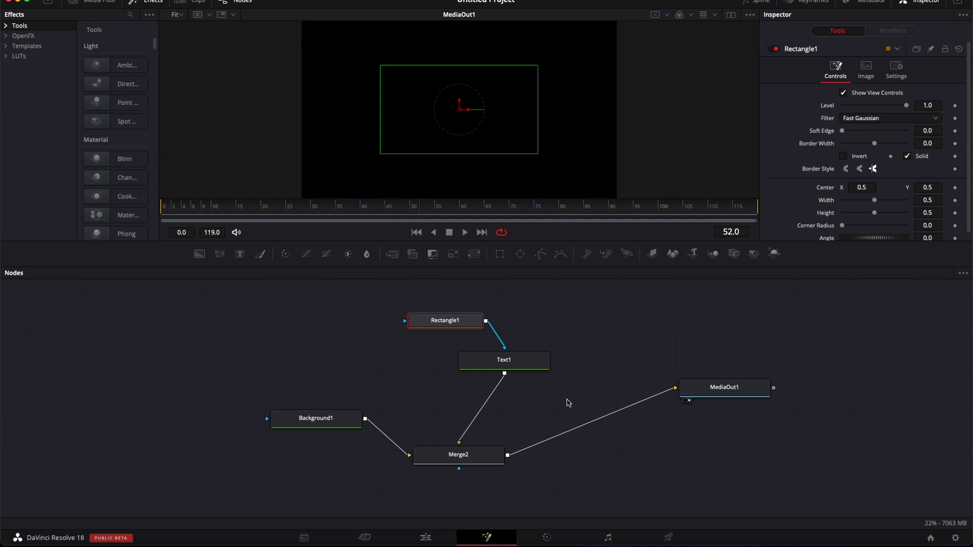
Line up all tools to the grid, then lower Text1 between Rectangle1 and Merge2.
right_click(592, 351)
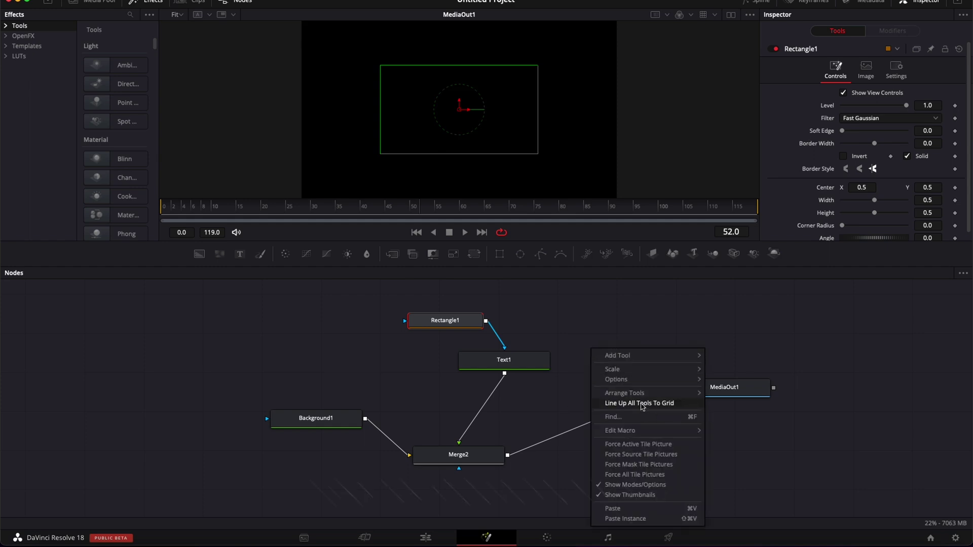
click(641, 404)
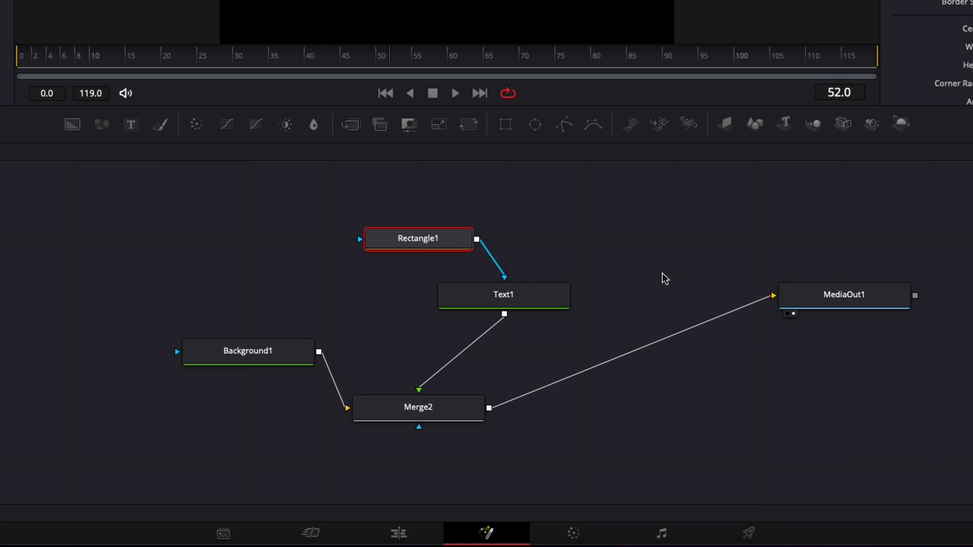
drag(524, 299, 490, 336)
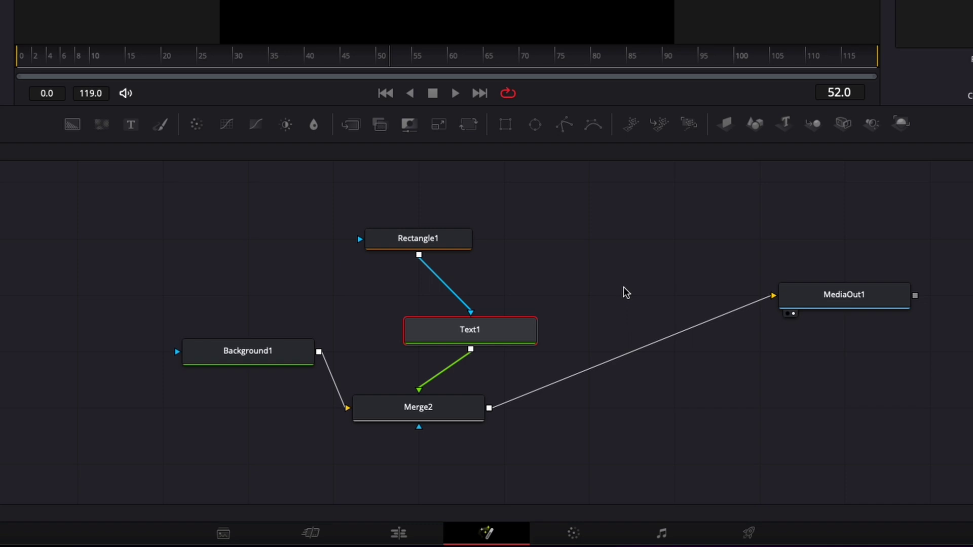
scroll(623, 289, left, 3)
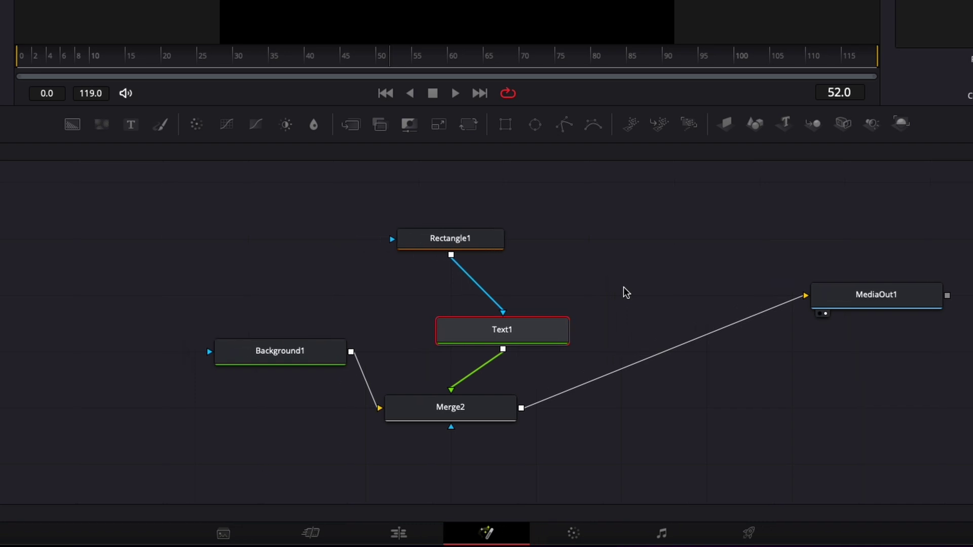
Arrange all nodes to the grid.
right_click(660, 283)
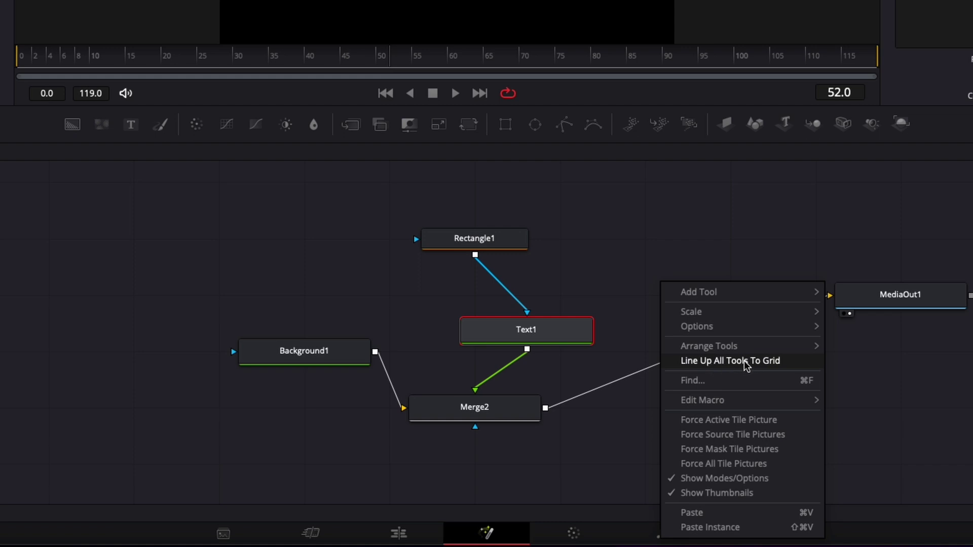
mouse_move(747, 348)
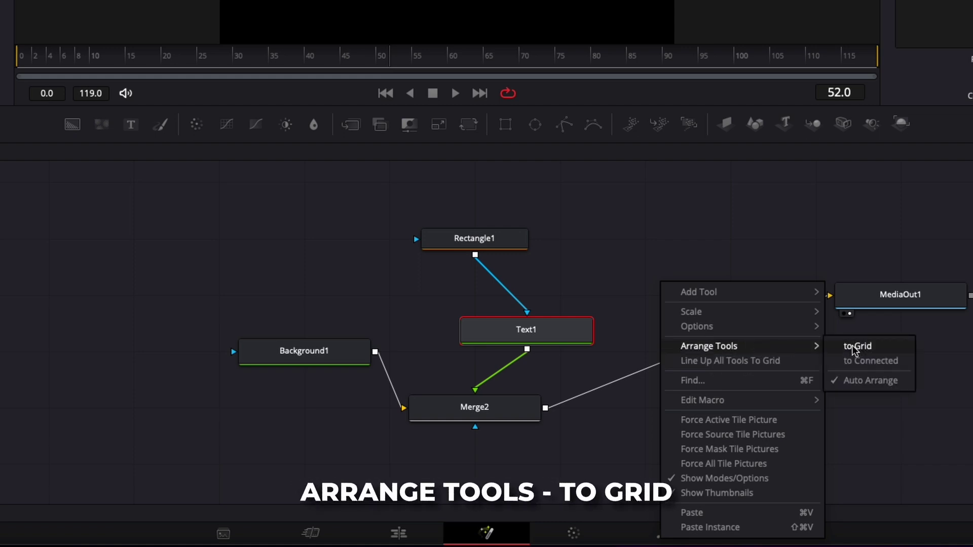
click(871, 349)
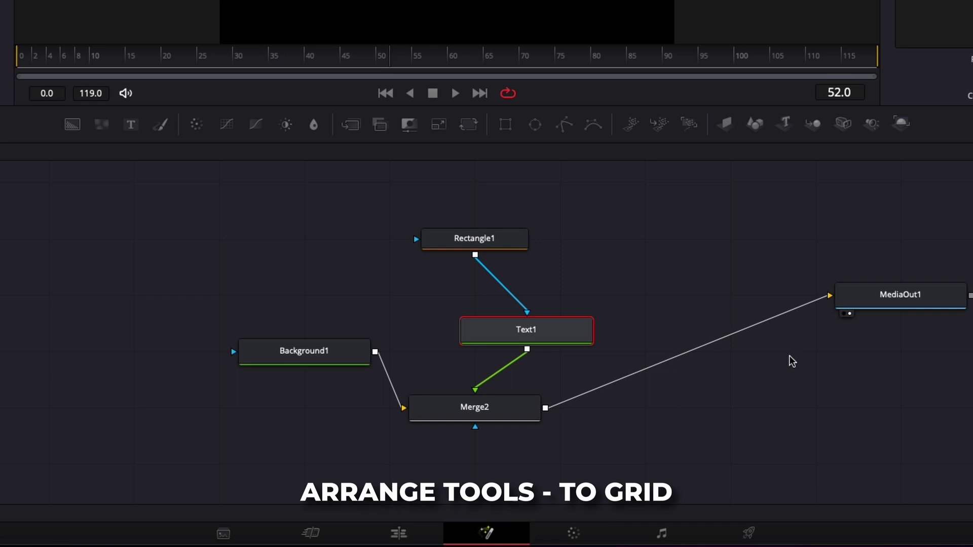
Stack Text1 under Rectangle1 above Merge2, and level Background1 and MediaOut1 with Merge2.
drag(577, 341, 498, 308)
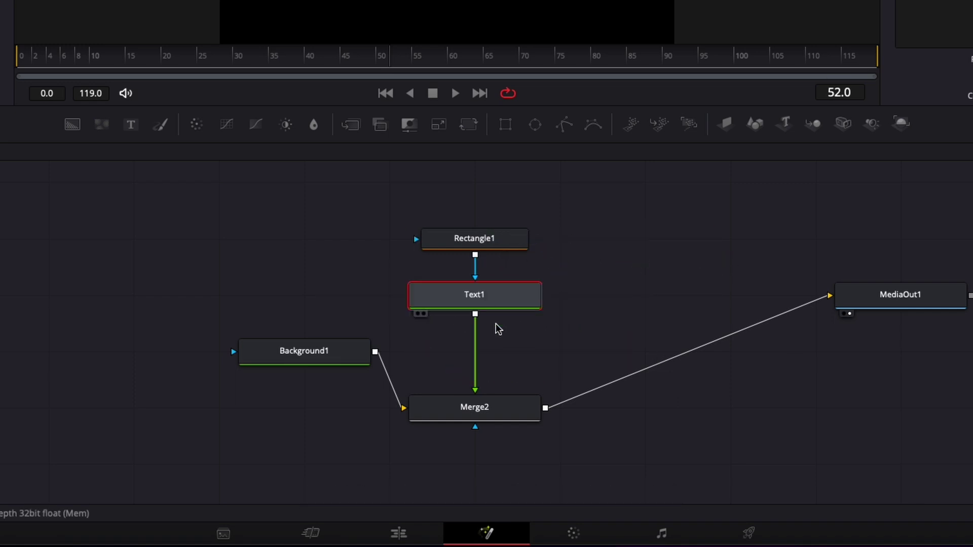
drag(491, 415, 491, 369)
drag(334, 354, 231, 352)
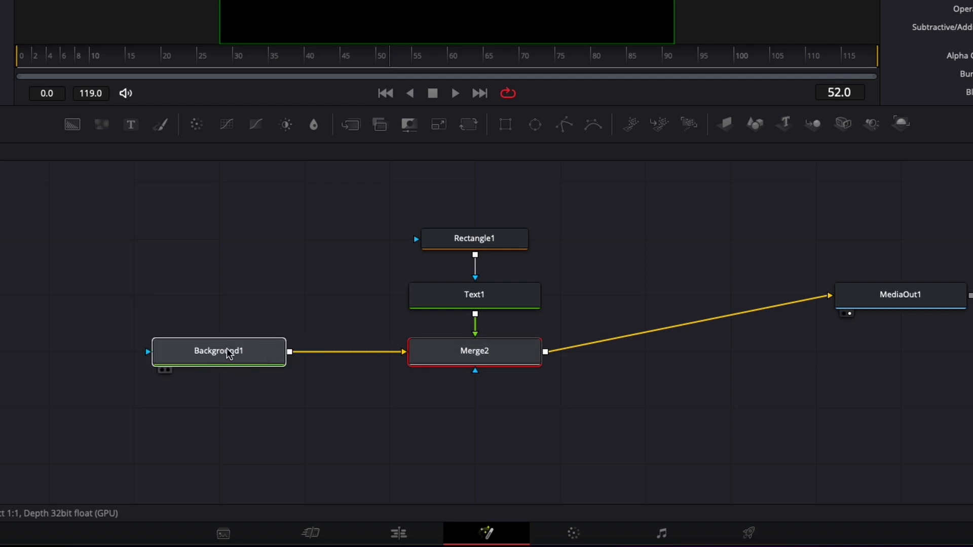
drag(841, 304, 804, 359)
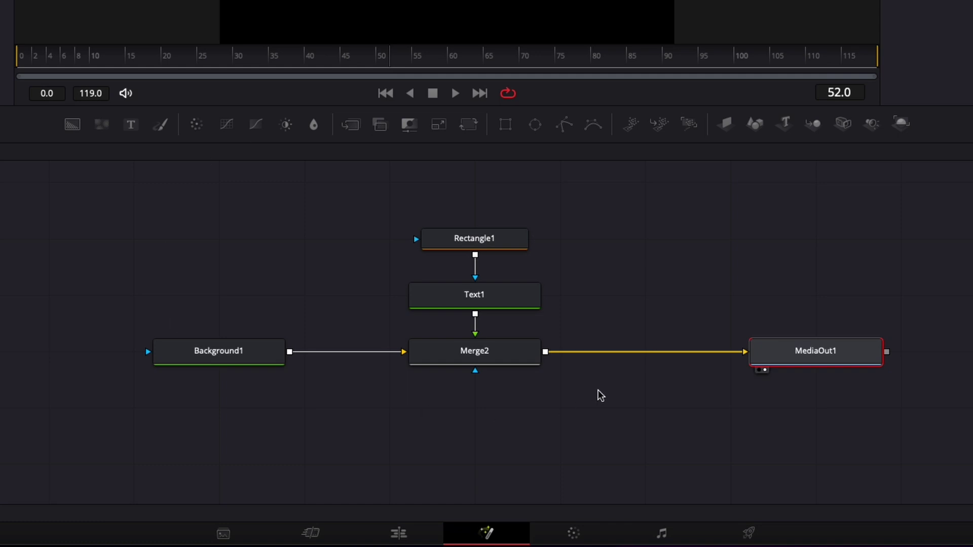
click(228, 355)
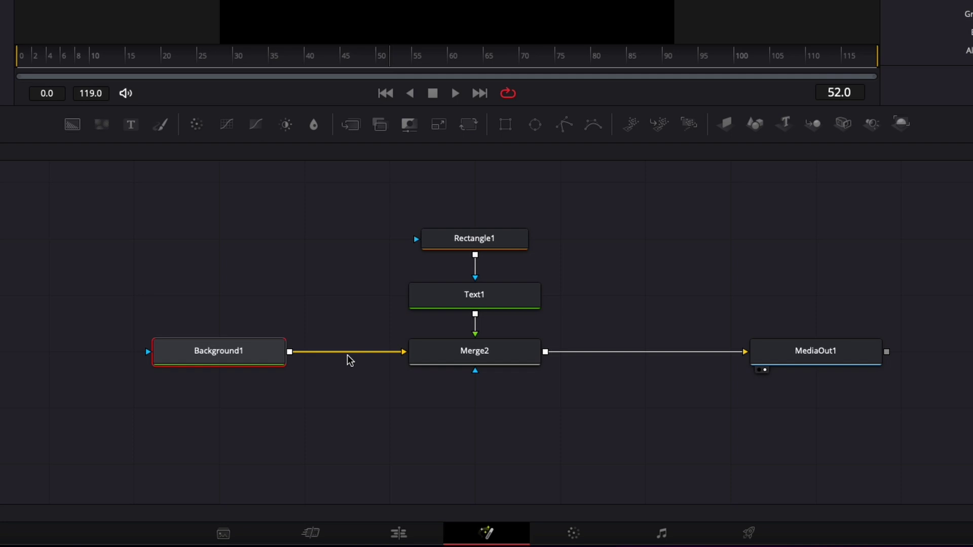
Move Background1 down and switch node links to Orthogonal Pipes.
drag(234, 358, 245, 455)
right_click(399, 426)
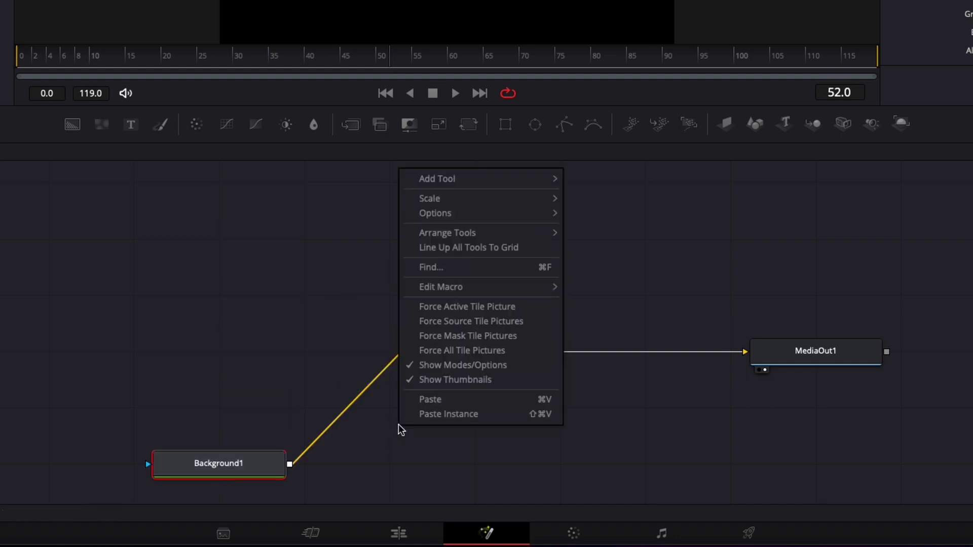
mouse_move(477, 215)
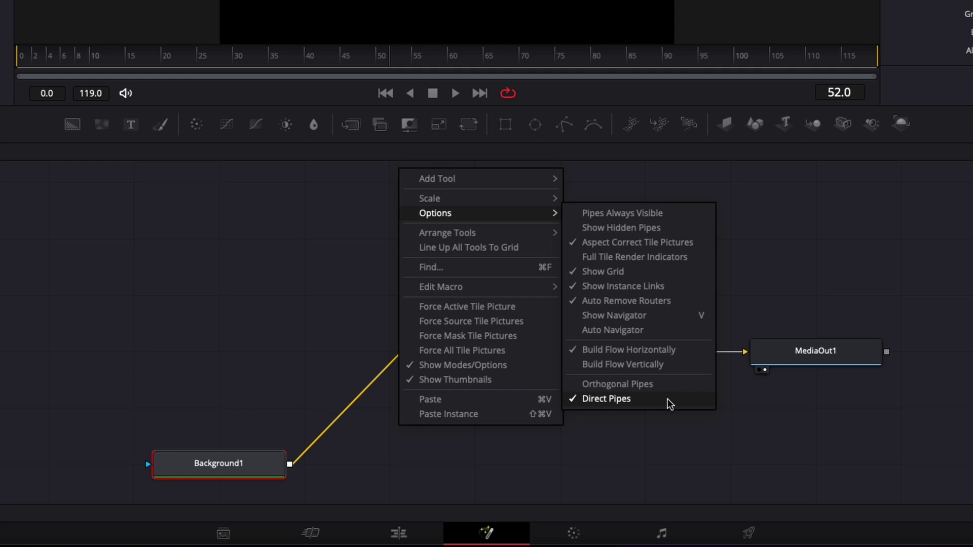
click(670, 385)
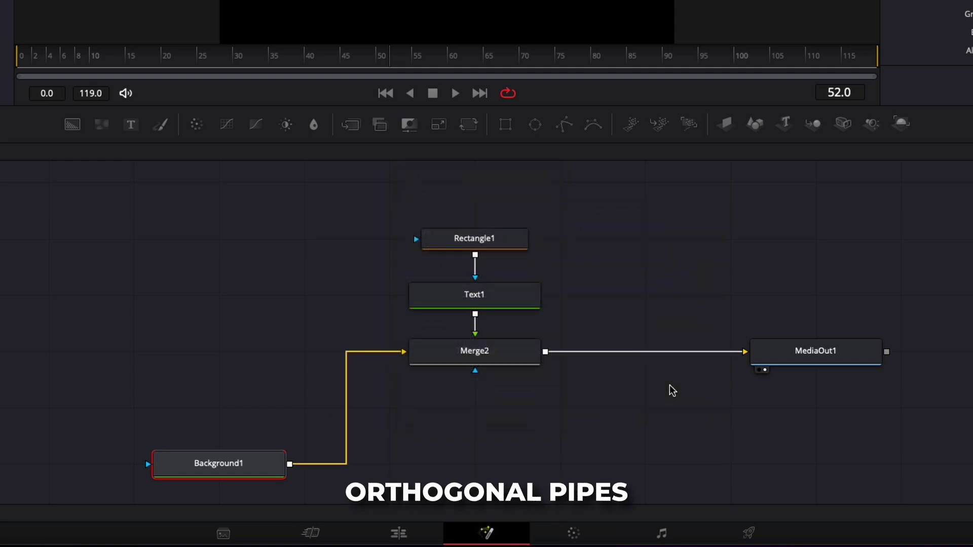
Add Background2 and merge it with Merge2's output into Merge2_1 before MediaOut1.
drag(234, 470, 195, 262)
click(291, 269)
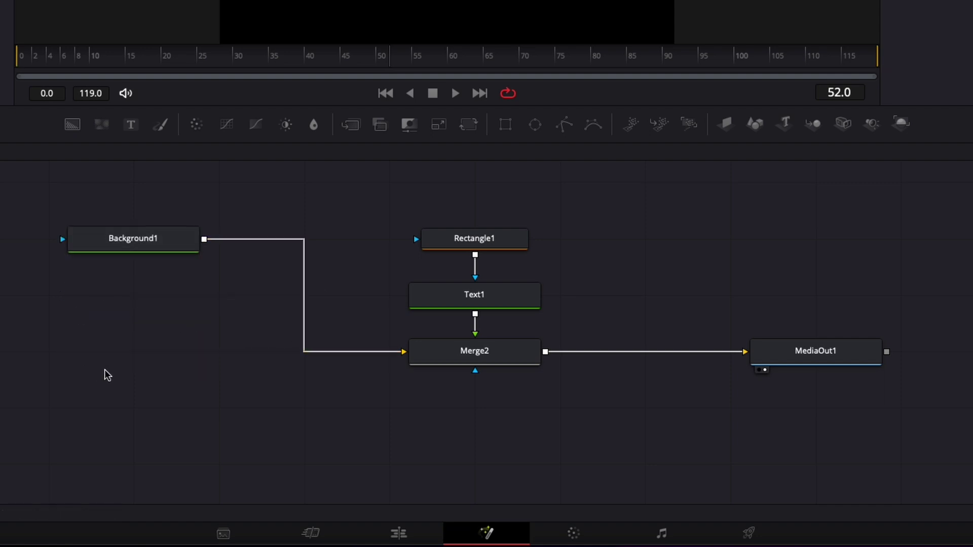
drag(72, 124, 546, 352)
drag(343, 402, 91, 209)
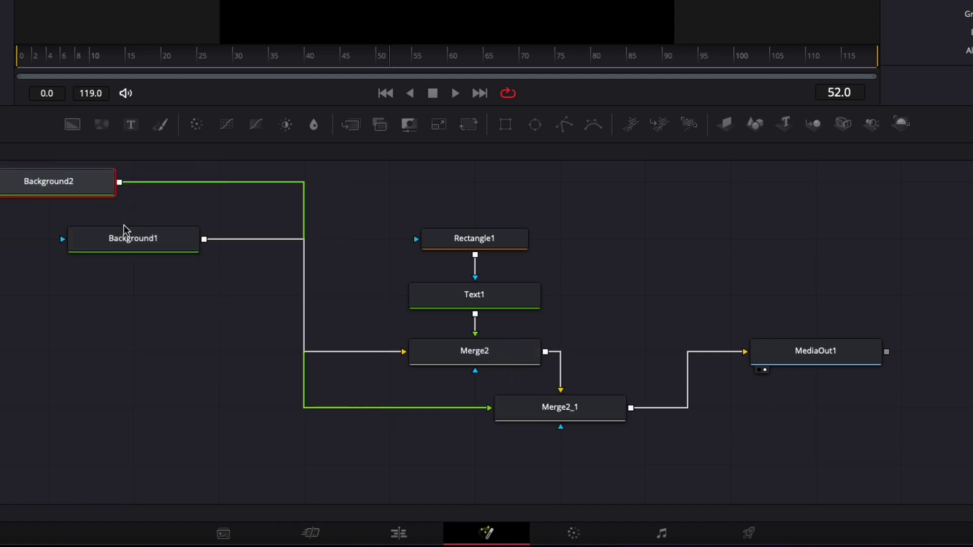
Reposition Background1 on the lower row, level with Merge2_1.
drag(147, 253, 150, 423)
click(150, 413)
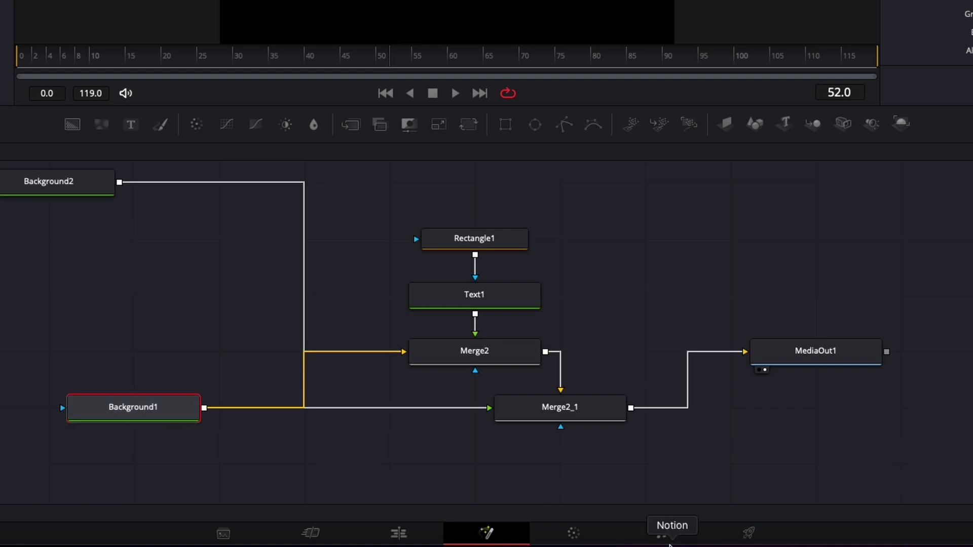
click(349, 446)
drag(158, 402, 75, 325)
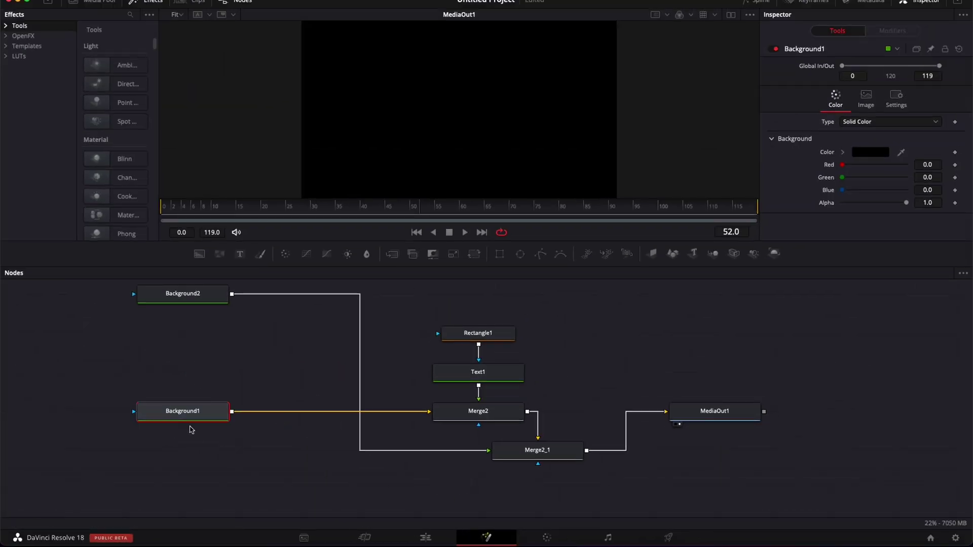
drag(213, 415, 272, 454)
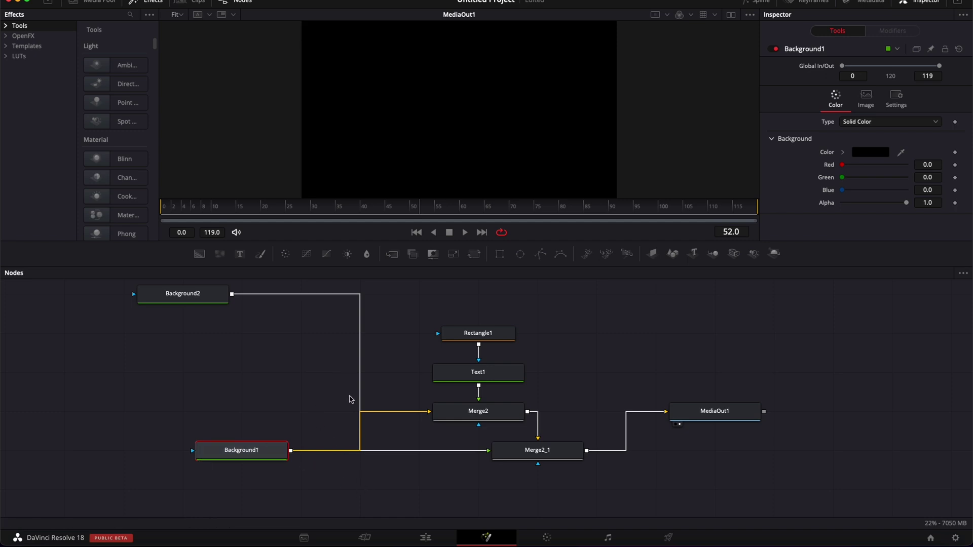
click(386, 472)
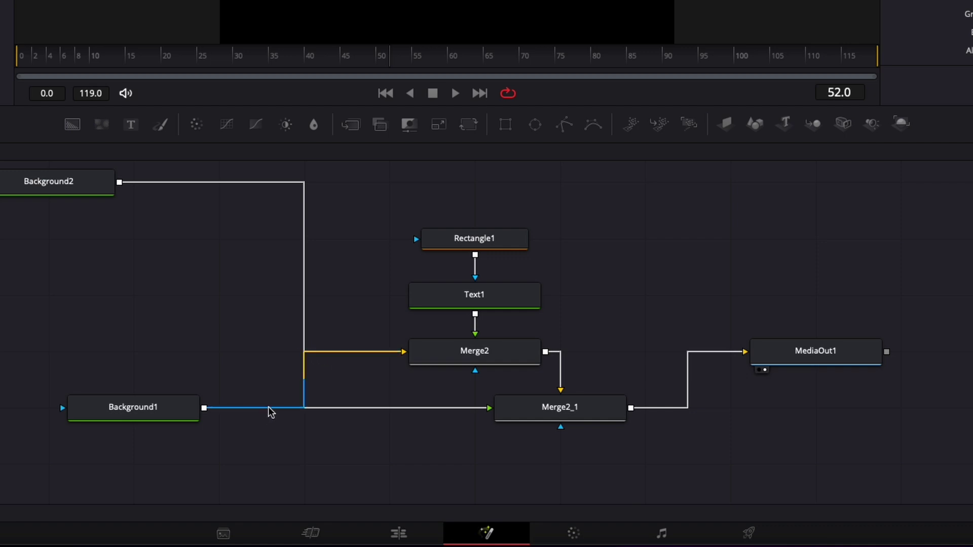
mouse_move(271, 412)
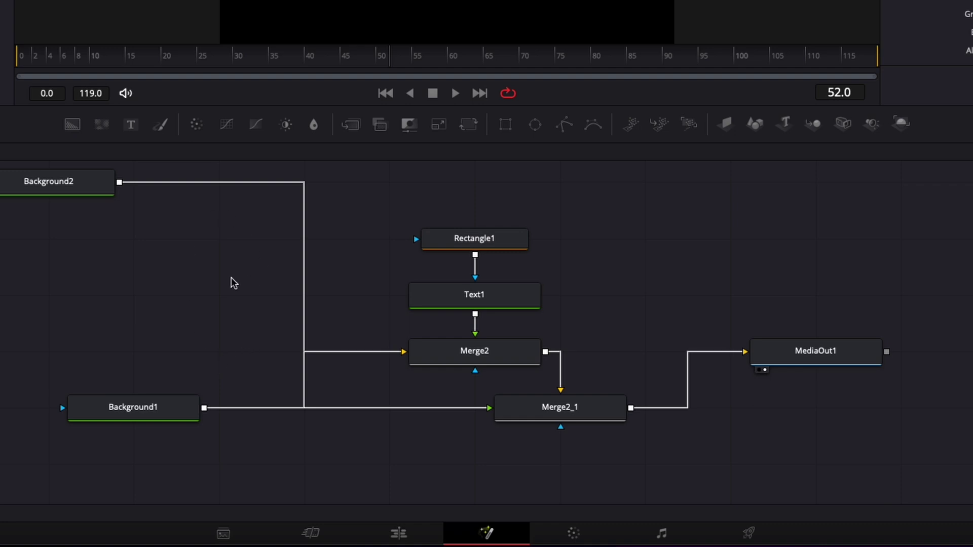
Return to direct pipes and add a raised pipe router on Background1's link to Merge2.
right_click(637, 265)
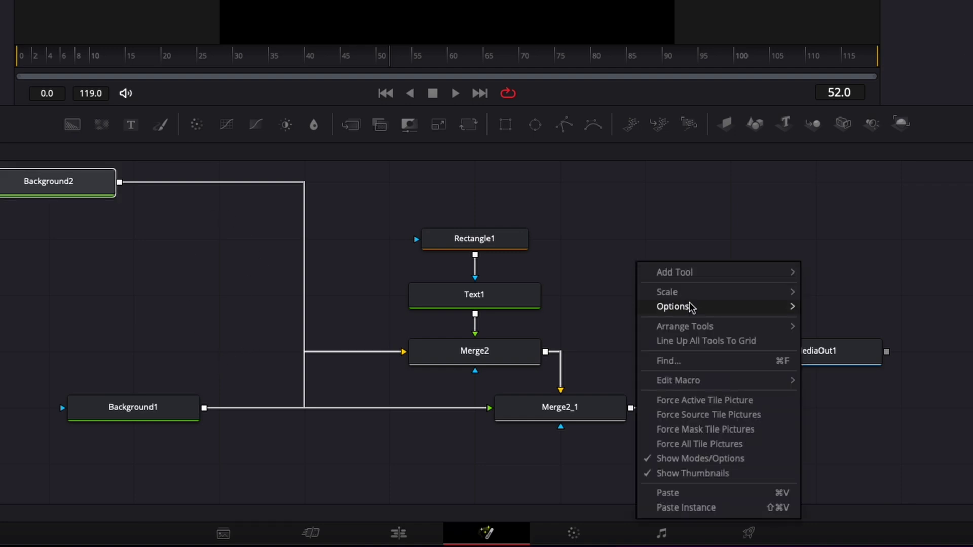
mouse_move(736, 308)
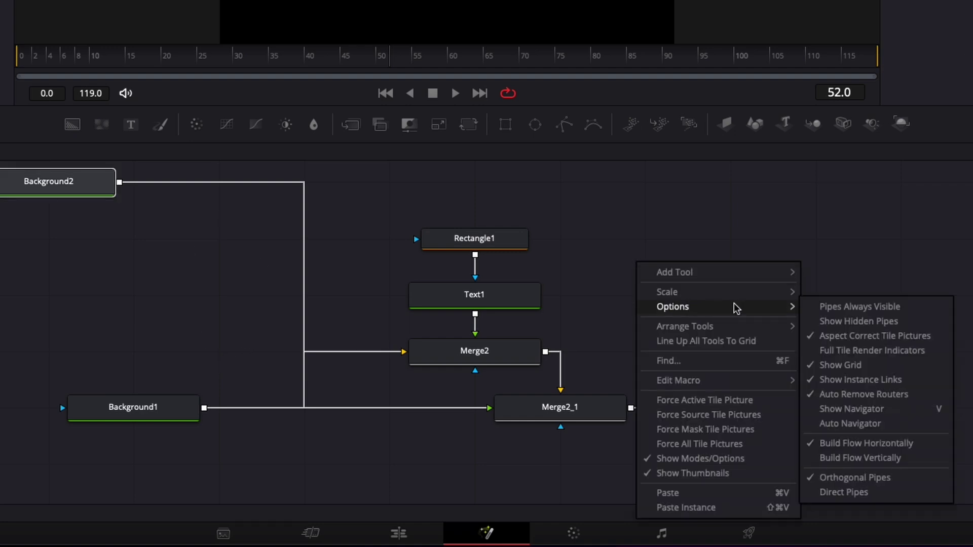
click(839, 494)
click(297, 382)
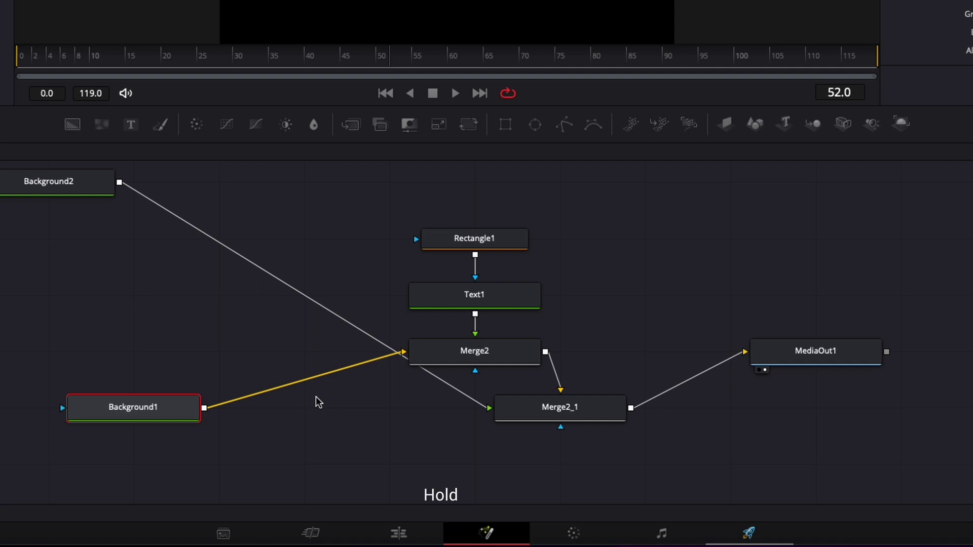
alt+click(304, 380)
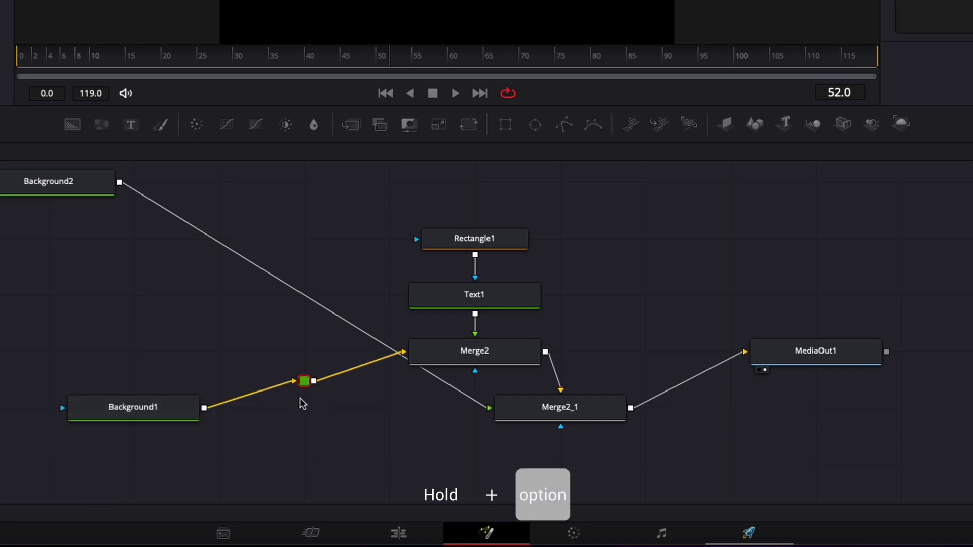
mouse_move(304, 385)
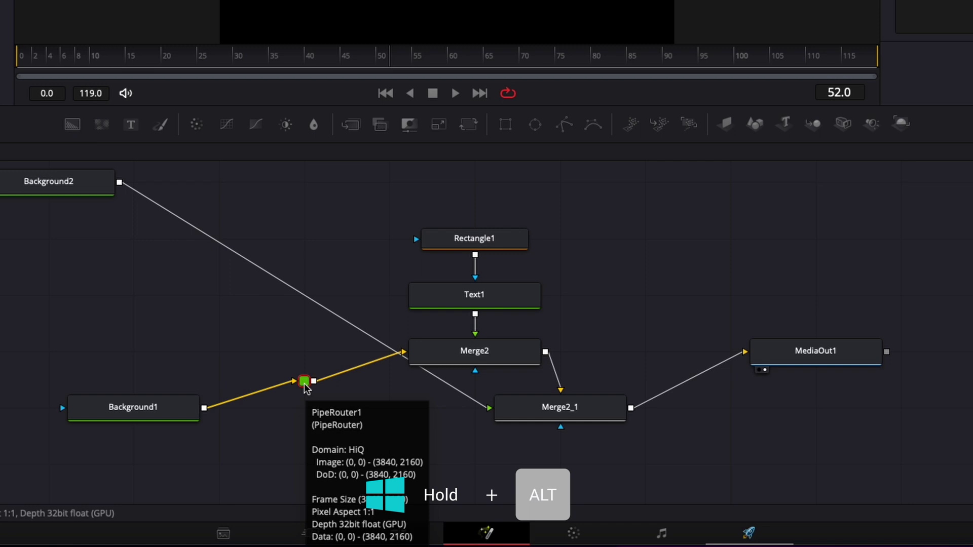
drag(304, 385, 140, 363)
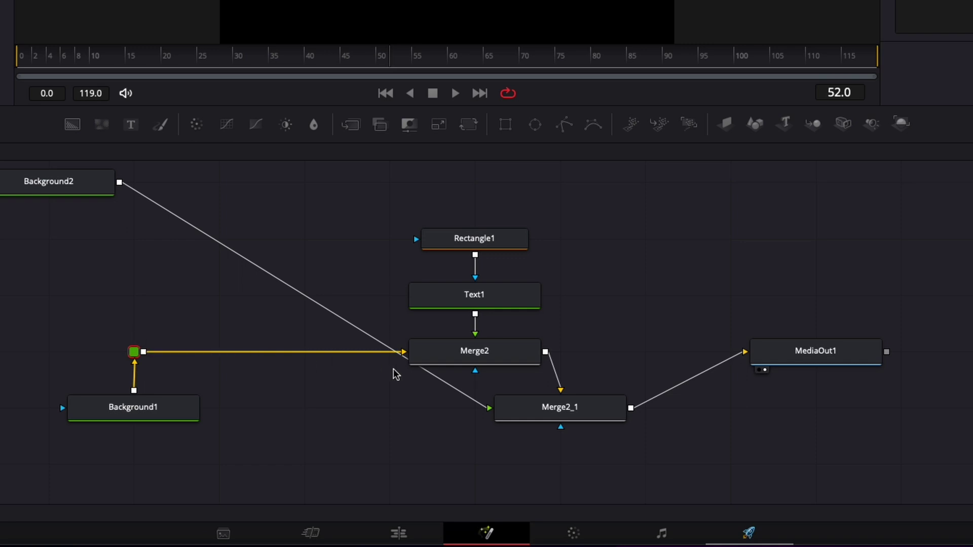
Add a router on Background2's link, place Merge2_1 below Merge2 and Background2 above its router.
alt+click(306, 300)
drag(306, 300, 0, 487)
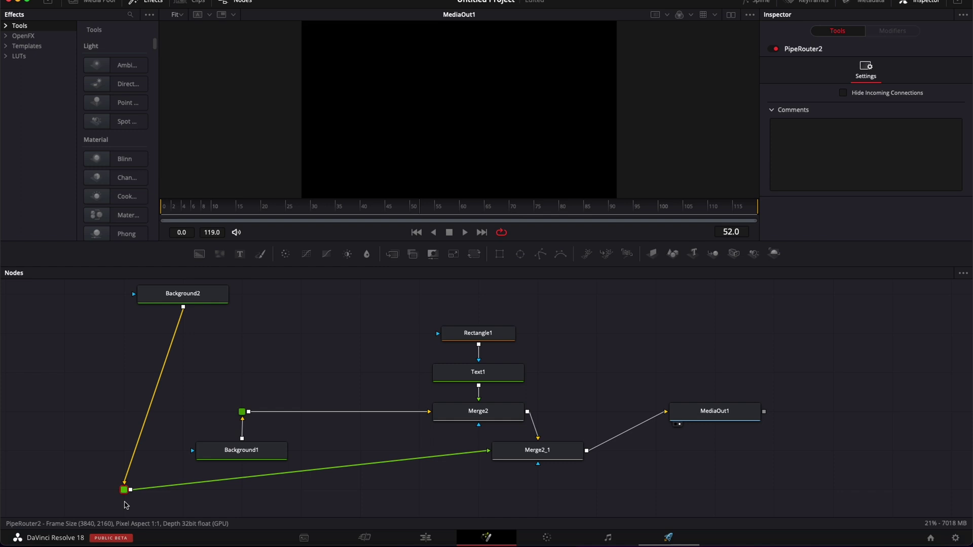
drag(548, 456, 488, 496)
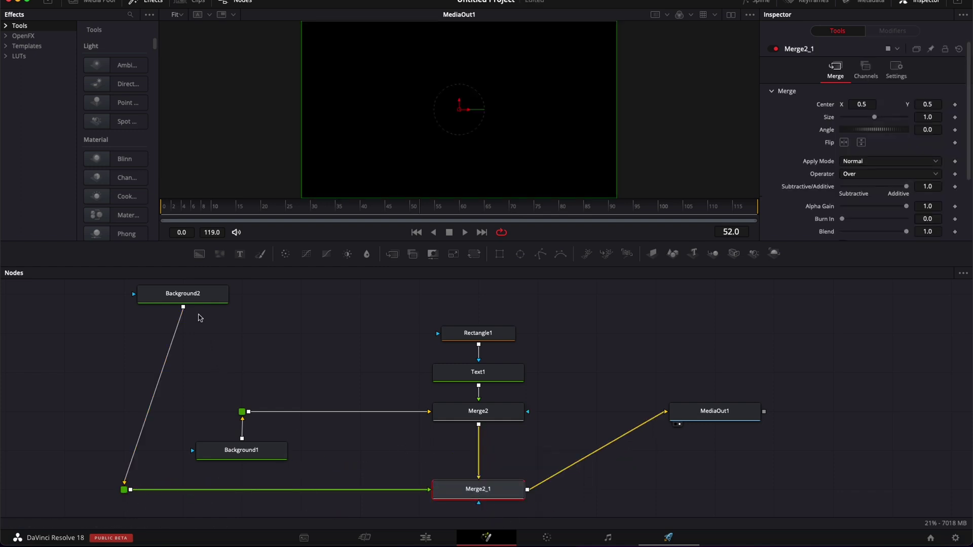
drag(200, 296, 141, 297)
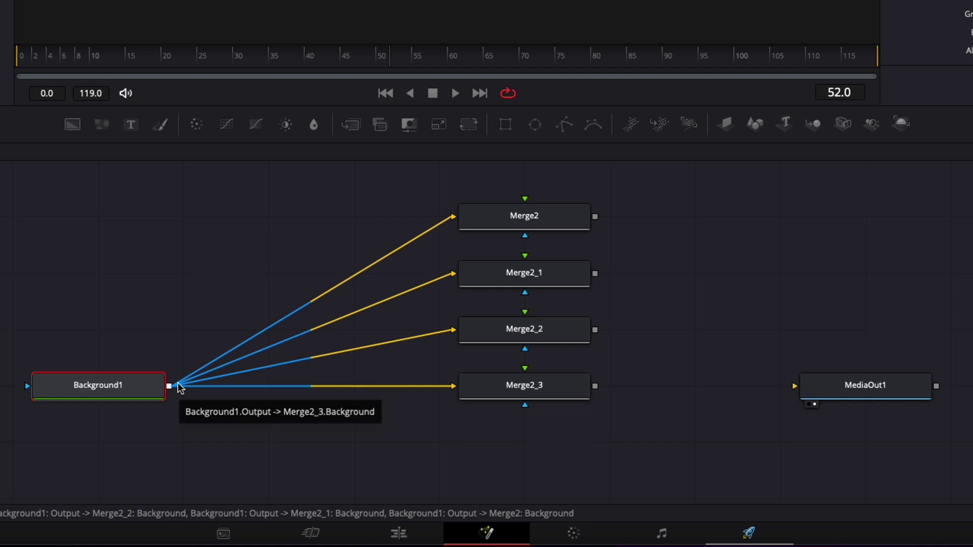
Fan Background1's four merge links from one router, level Background1 with it, and add a Background node.
ctrl+click(178, 386)
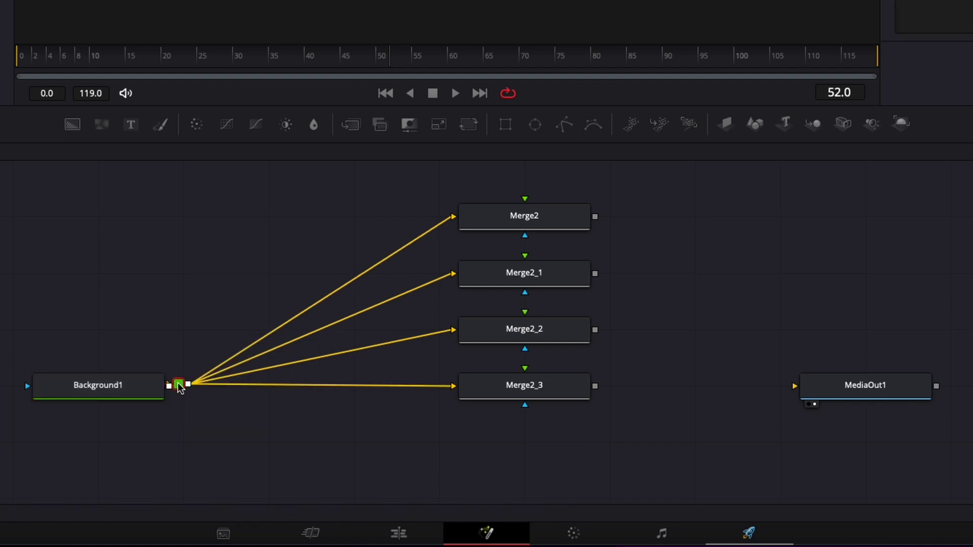
drag(178, 386, 368, 307)
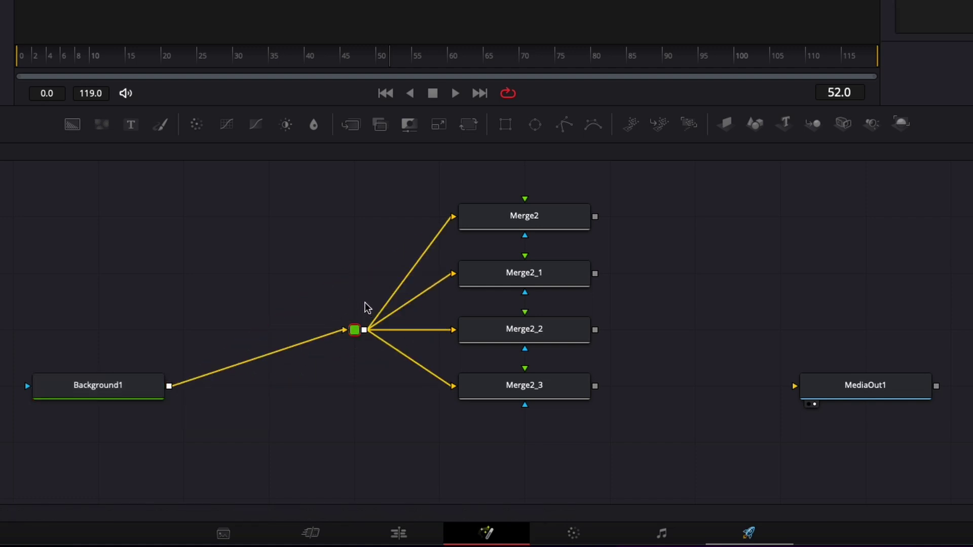
drag(97, 391, 101, 335)
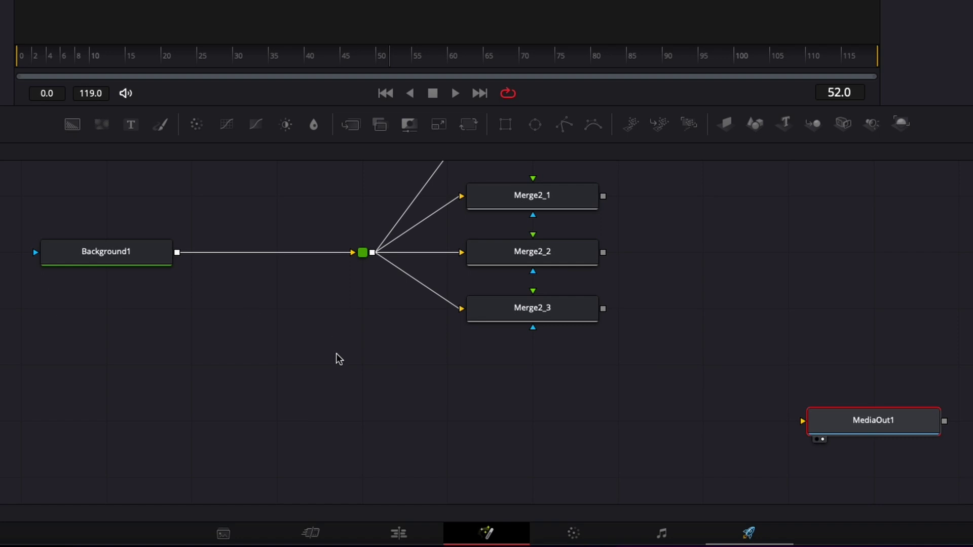
drag(72, 124, 117, 410)
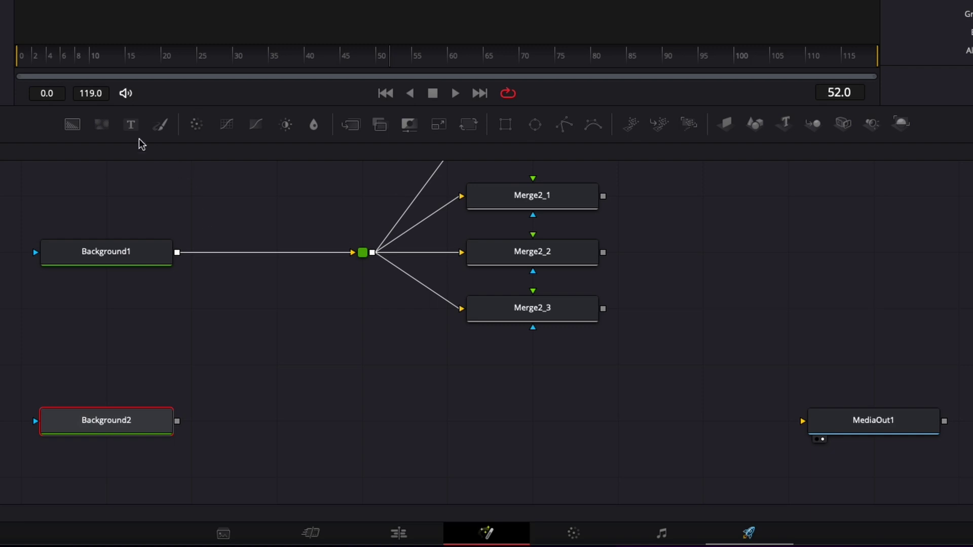
Add Text1 merged over Background2 and give Text1 a Rectangle1 mask.
drag(132, 127, 336, 372)
drag(433, 365, 181, 430)
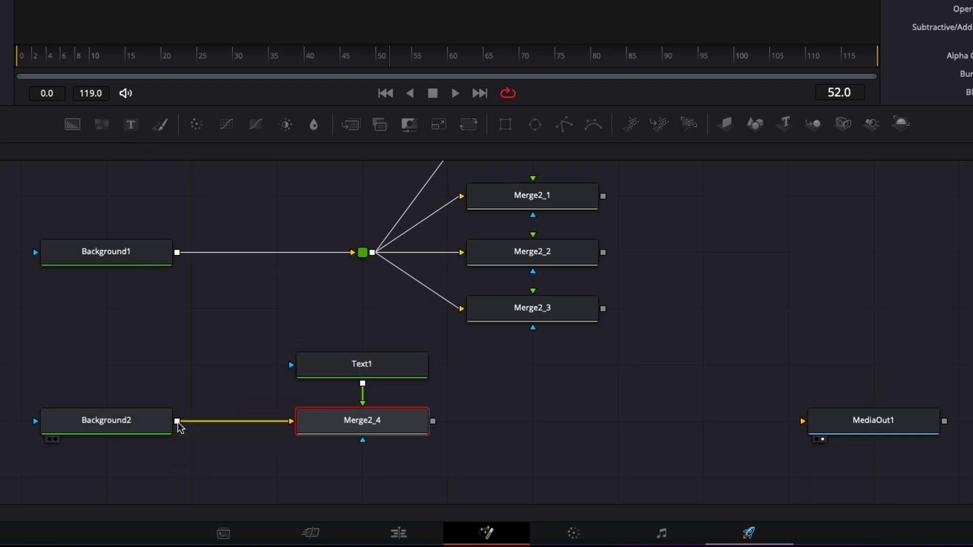
click(345, 377)
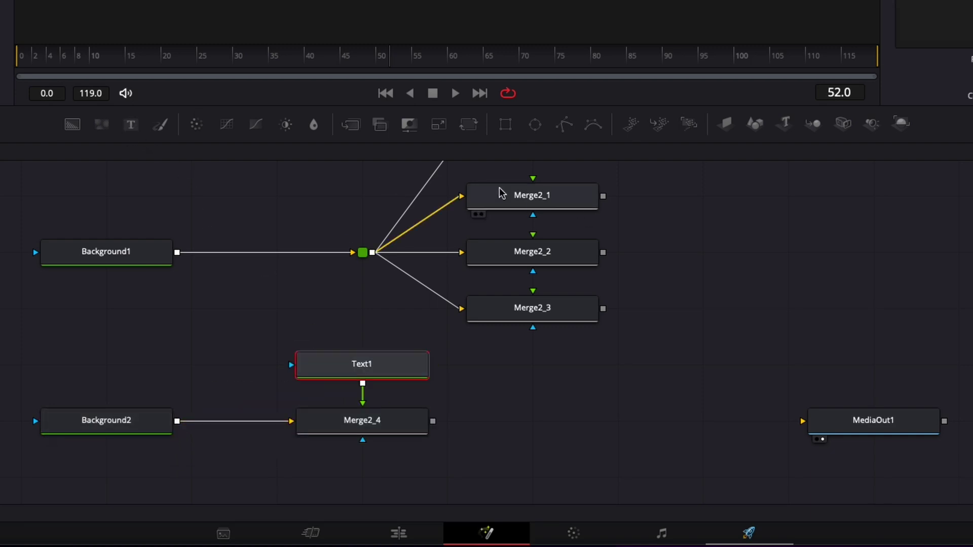
click(505, 124)
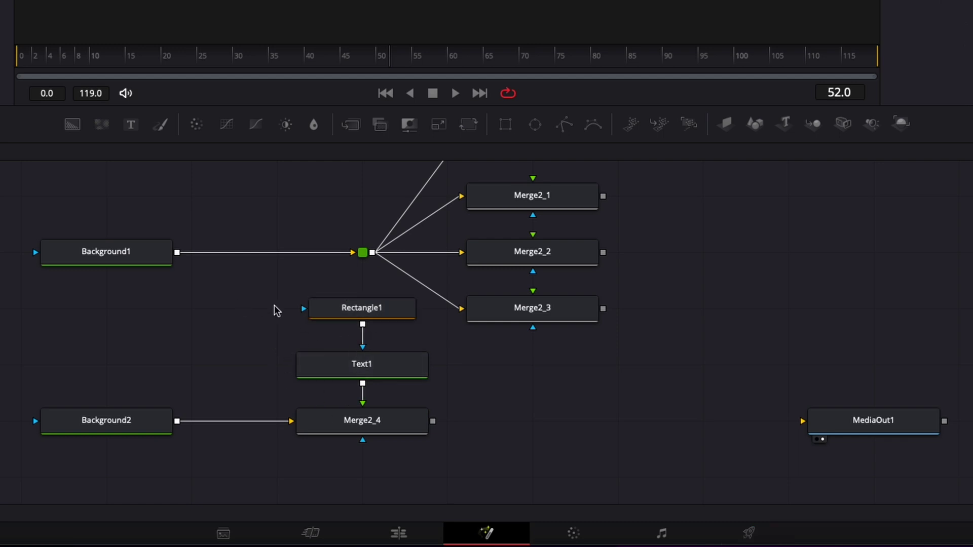
Group Rectangle1 and Text1 into Group1 with Cmd+G, place it above Merge2_4, and expand it.
drag(275, 308, 397, 389)
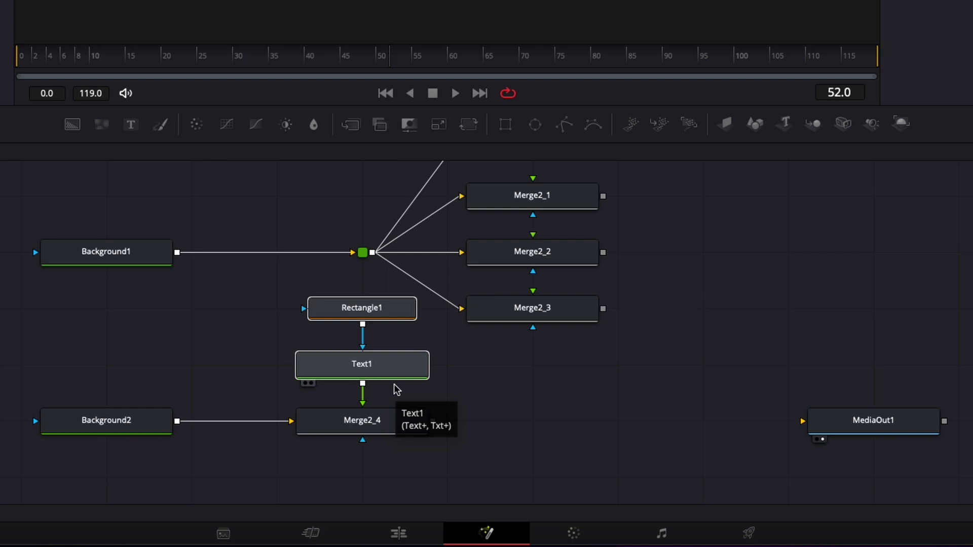
key(super+g)
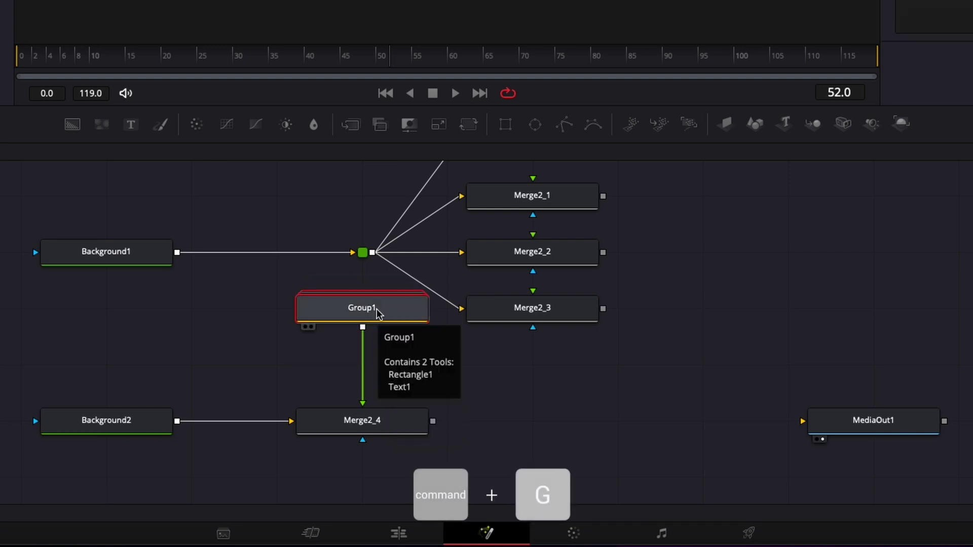
drag(378, 313, 341, 380)
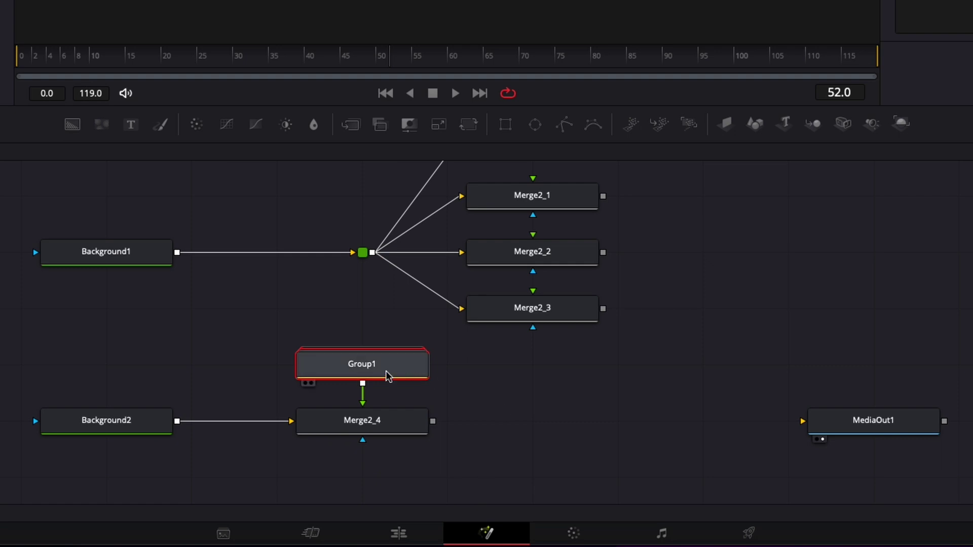
mouse_move(388, 376)
scroll(400, 373, down, 3)
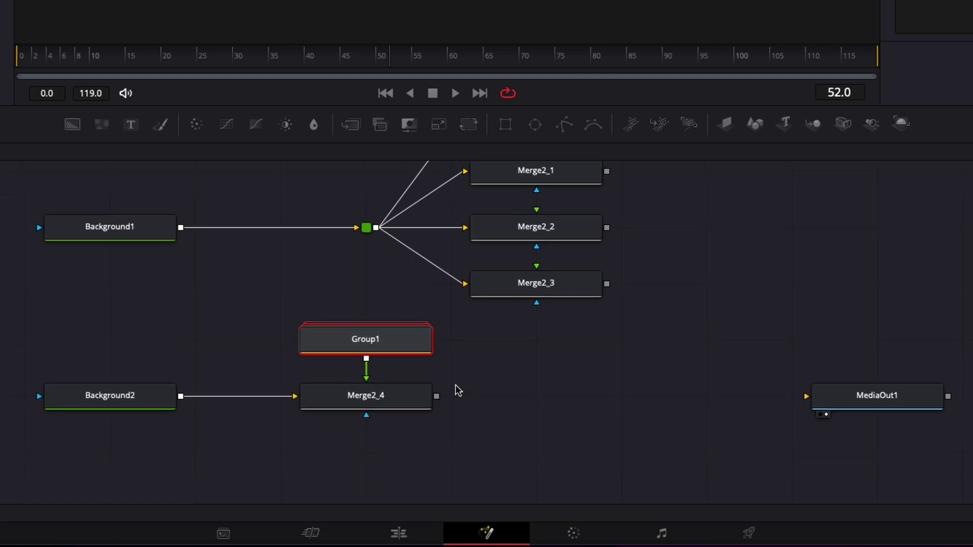
double_click(372, 329)
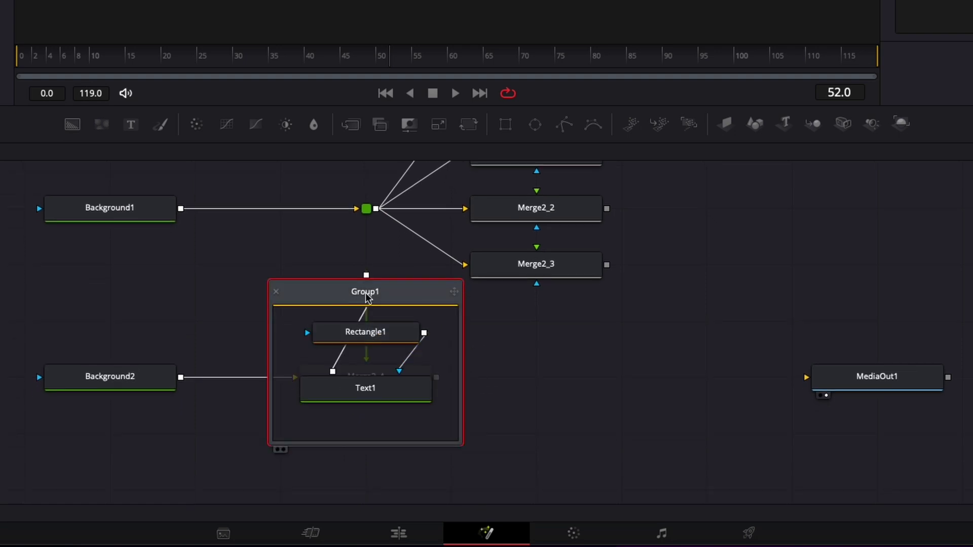
Select Rectangle1 and Text1 inside Group1 and scroll the group's view.
click(376, 337)
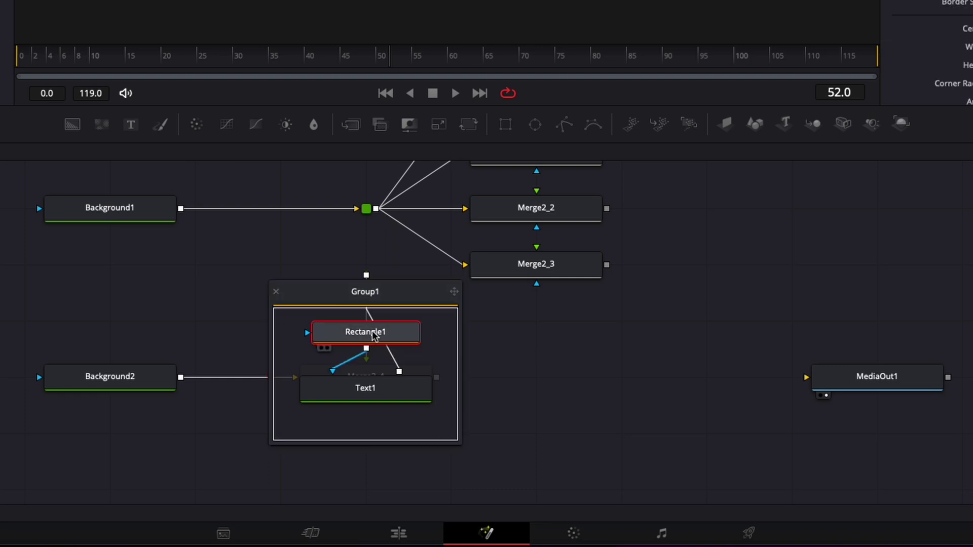
click(389, 391)
click(389, 343)
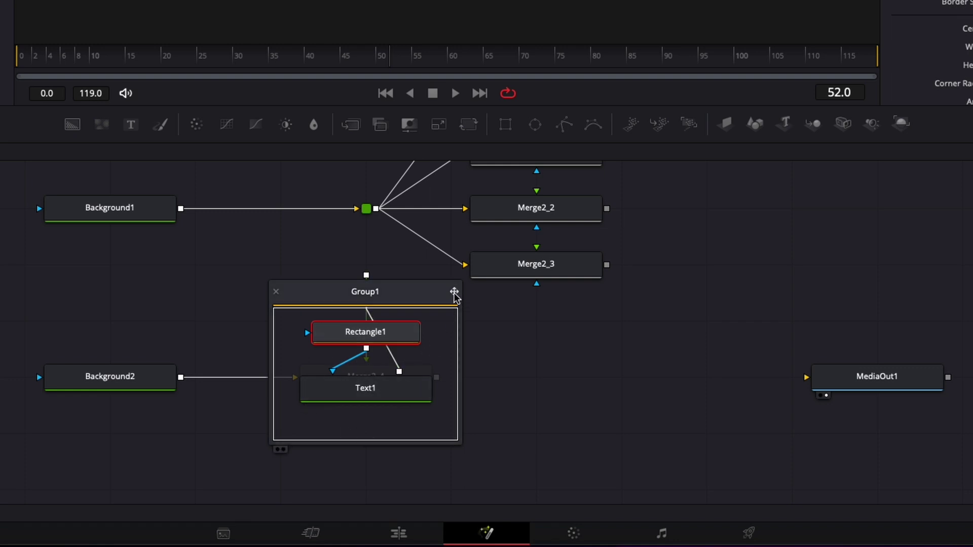
scroll(391, 352, right, 3)
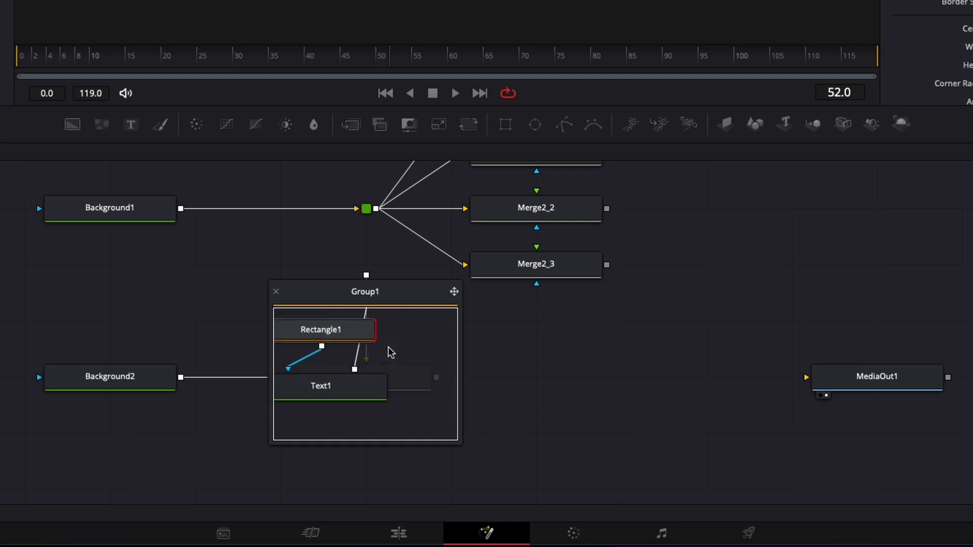
scroll(391, 352, down, 5)
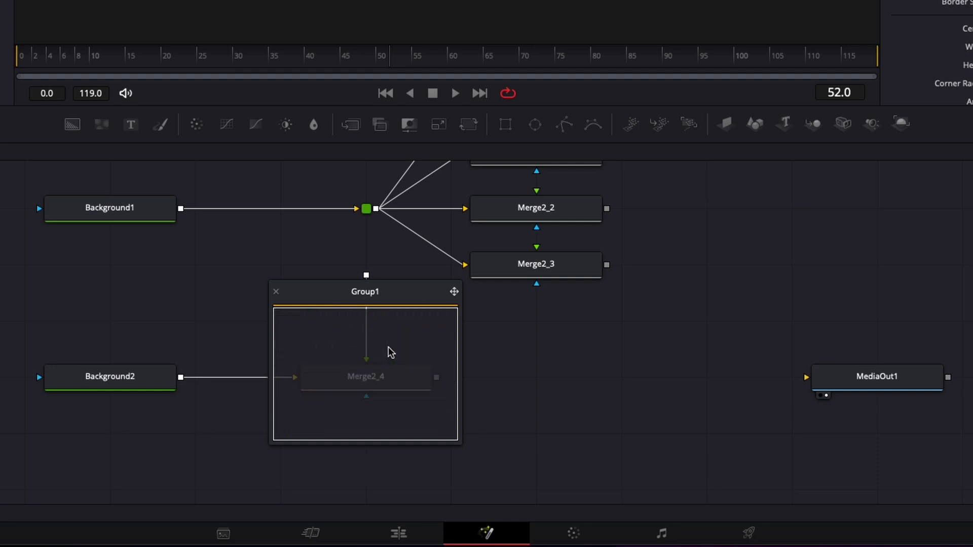
scroll(390, 352, down, 5)
Enlarge the Group1 window to reach MediaOut1, then collapse it back into a node.
drag(458, 439, 972, 479)
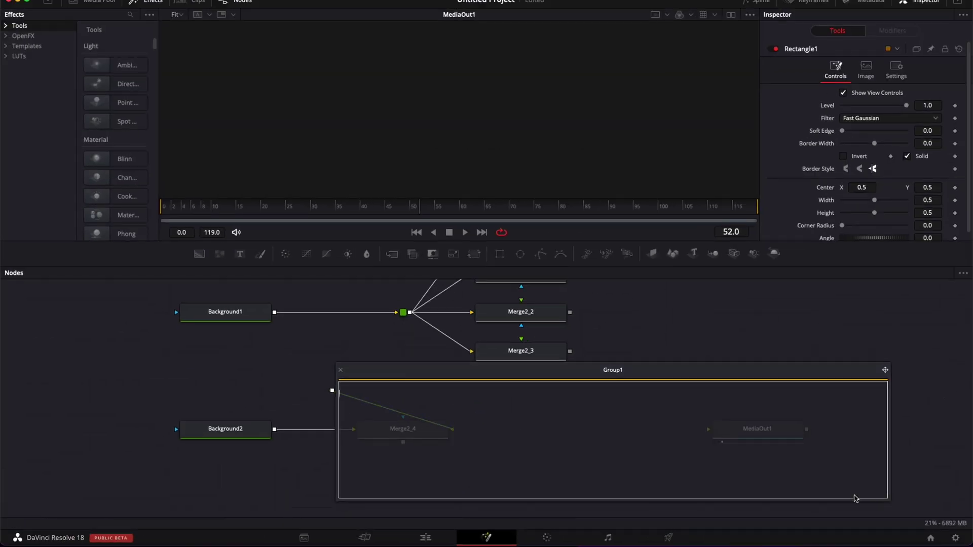
scroll(458, 426, down, 3)
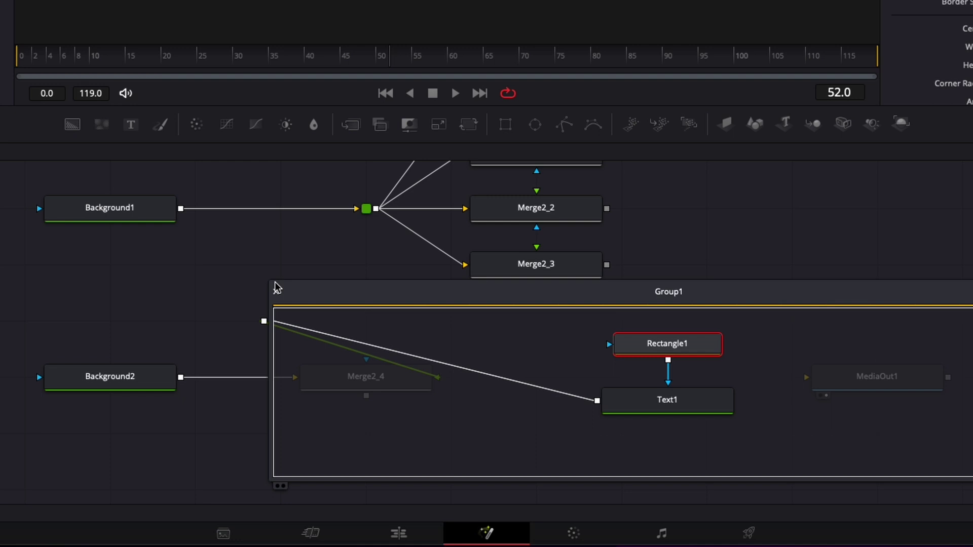
click(340, 370)
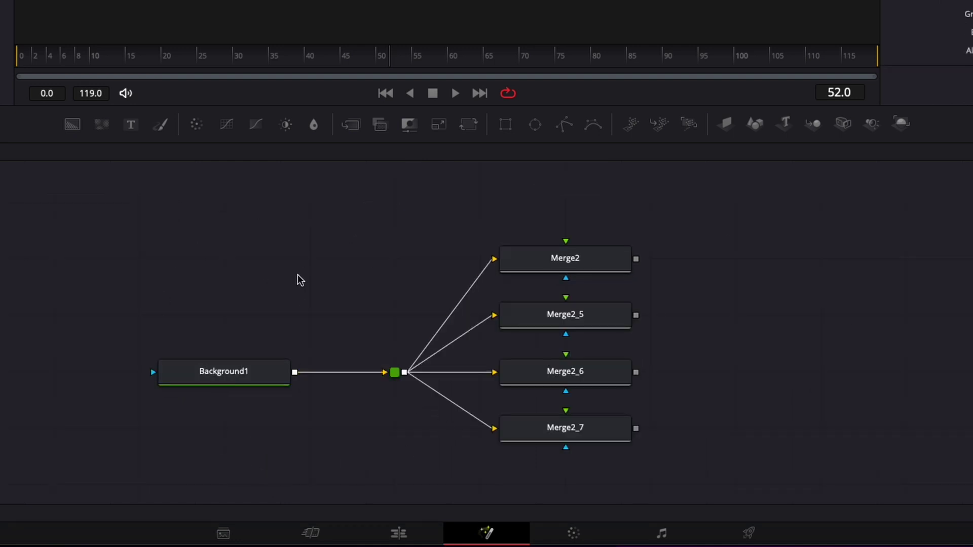
Add an Underlay tool to the node graph and shift it to the left.
key(shift+space)
text(u)
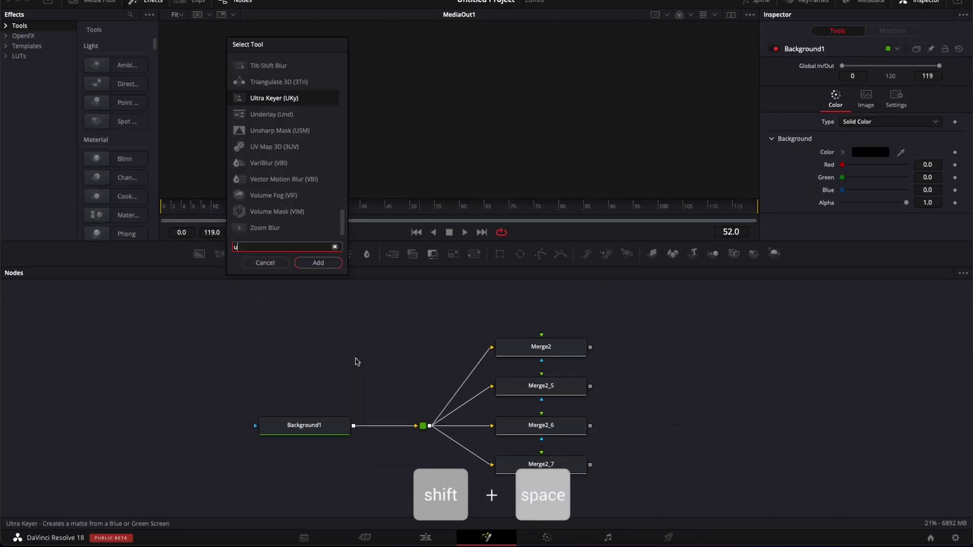
text(nder)
key(Return)
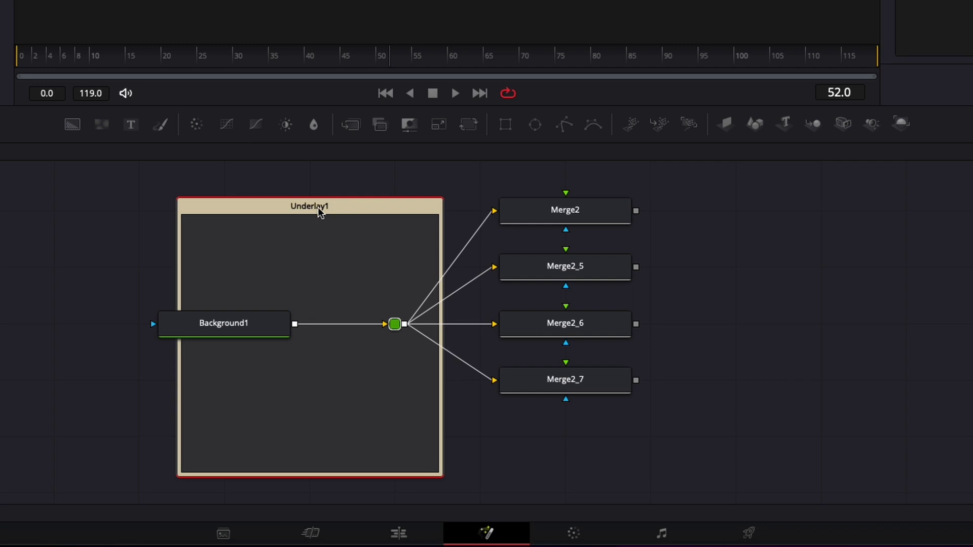
drag(257, 210, 181, 207)
key(ctrl+z)
key(ctrl+shift+z)
Narrow the Underlay1 box and position it empty to the left of Background1.
click(223, 278)
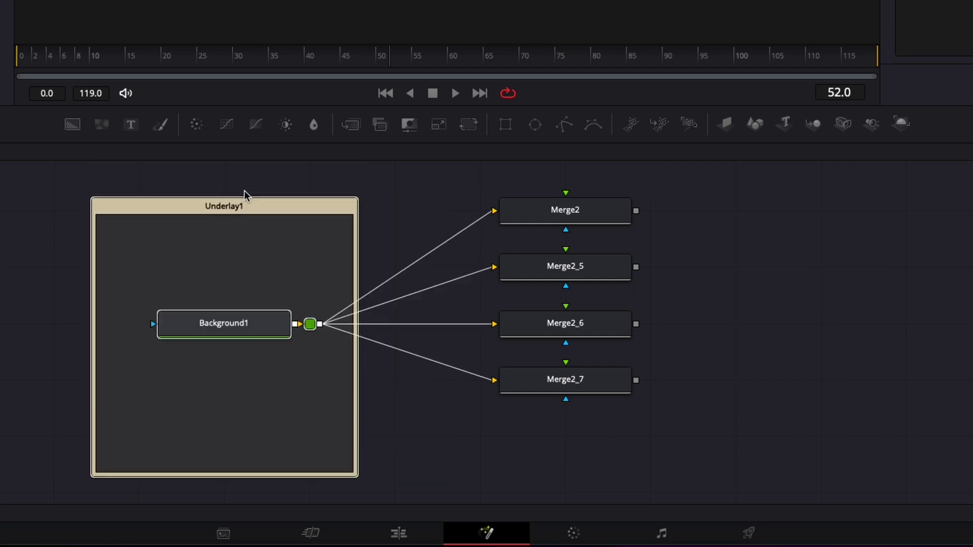
click(215, 209)
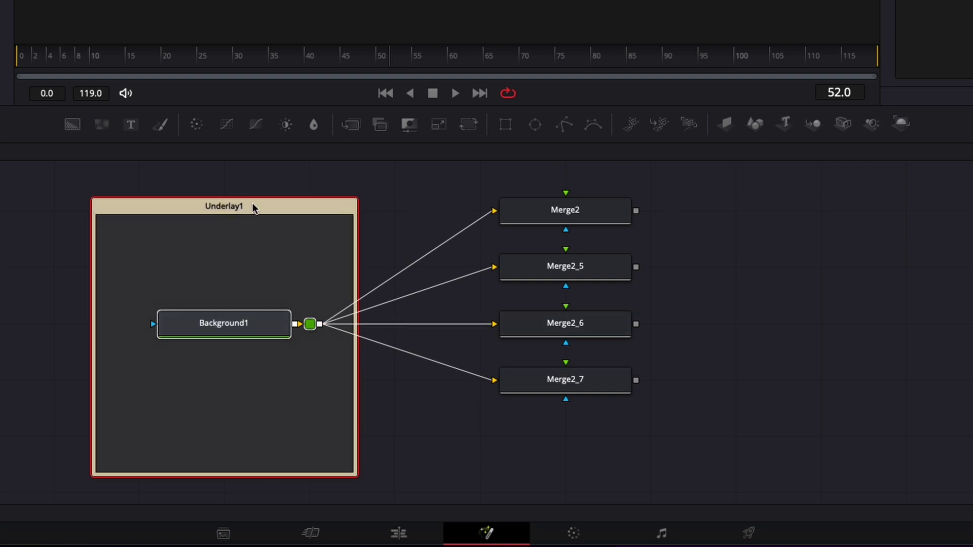
drag(254, 208, 187, 227)
key(ctrl+z)
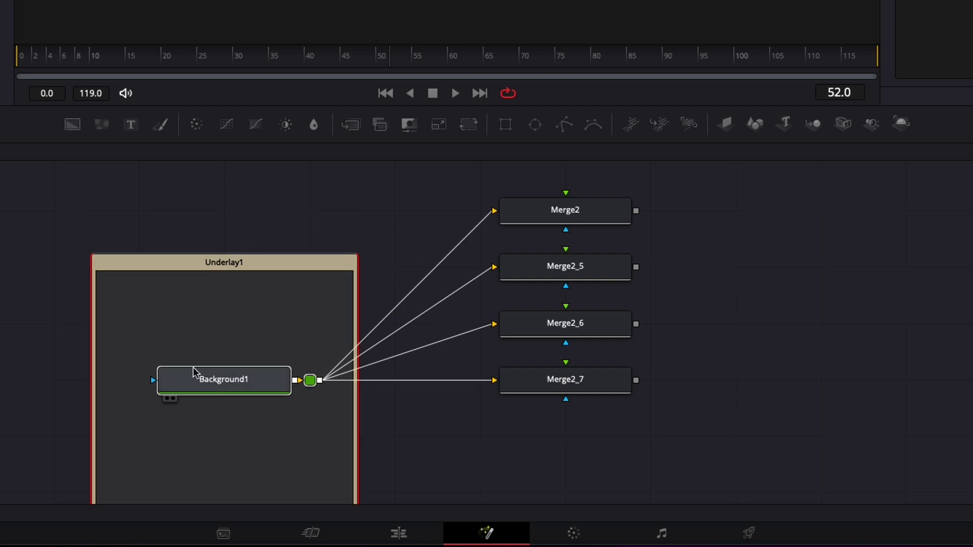
key(ctrl+z)
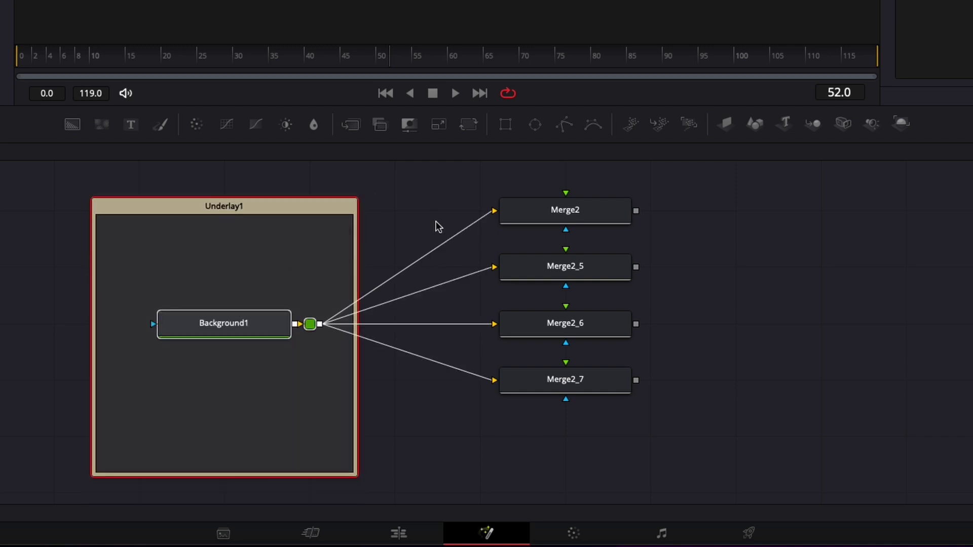
click(438, 226)
drag(356, 253, 223, 253)
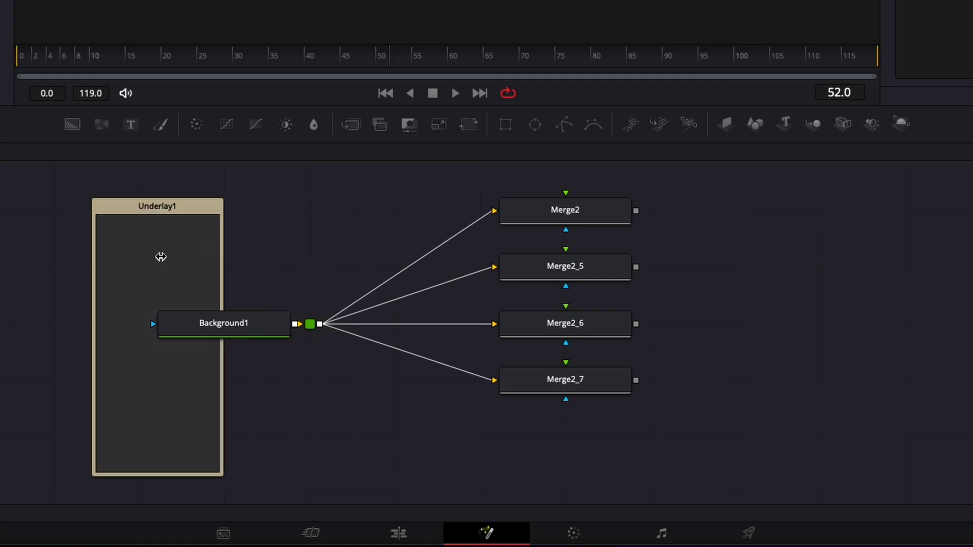
drag(153, 219, 0, 219)
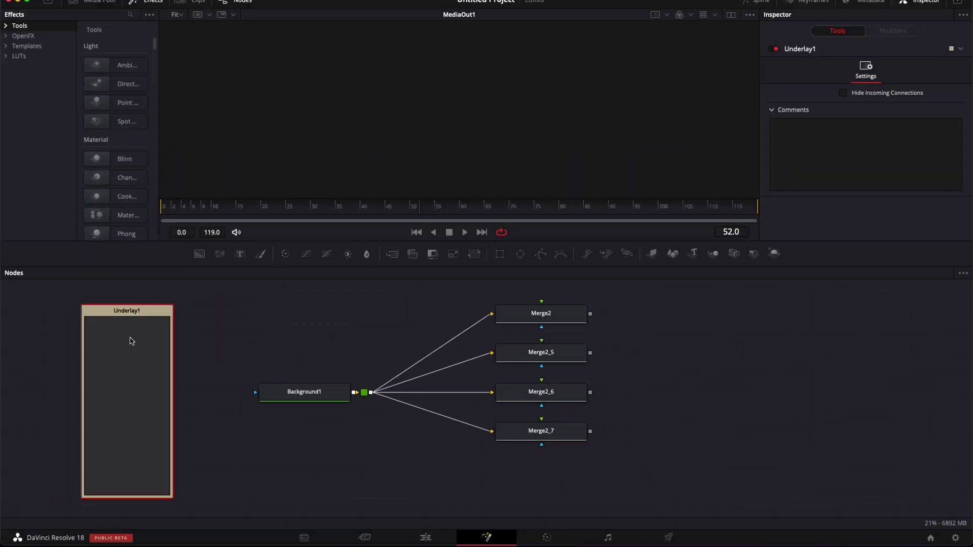
Set Underlay1's colour to Violet, keeping its name Underlay1.
right_click(130, 341)
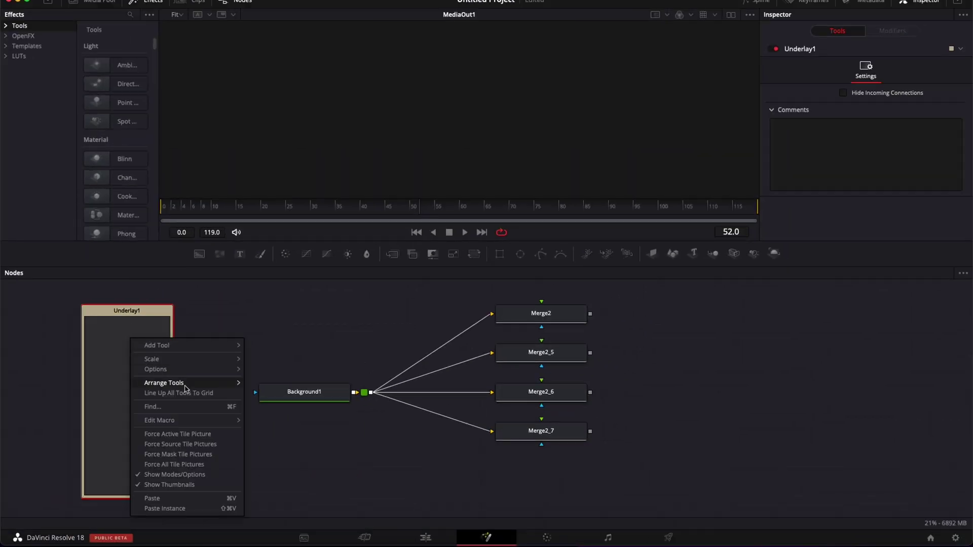
right_click(119, 310)
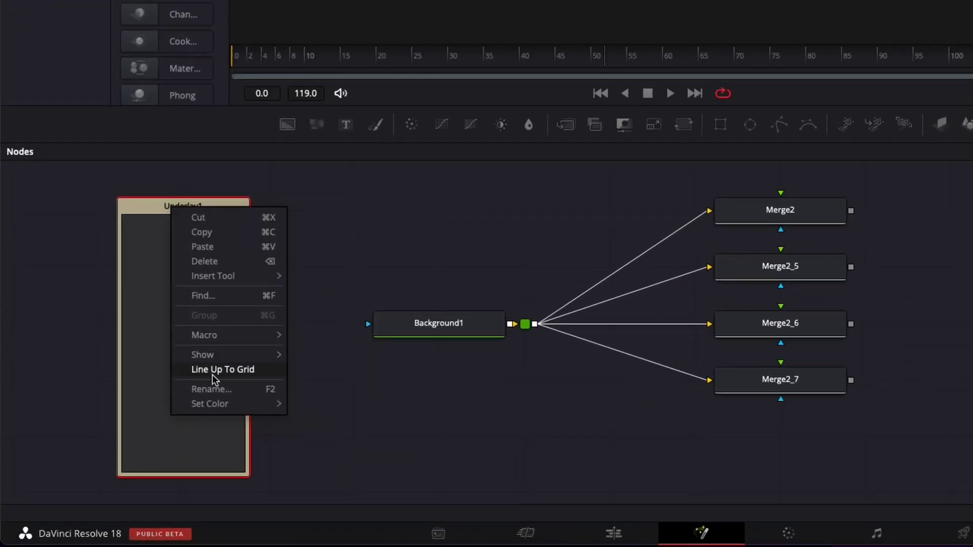
click(200, 389)
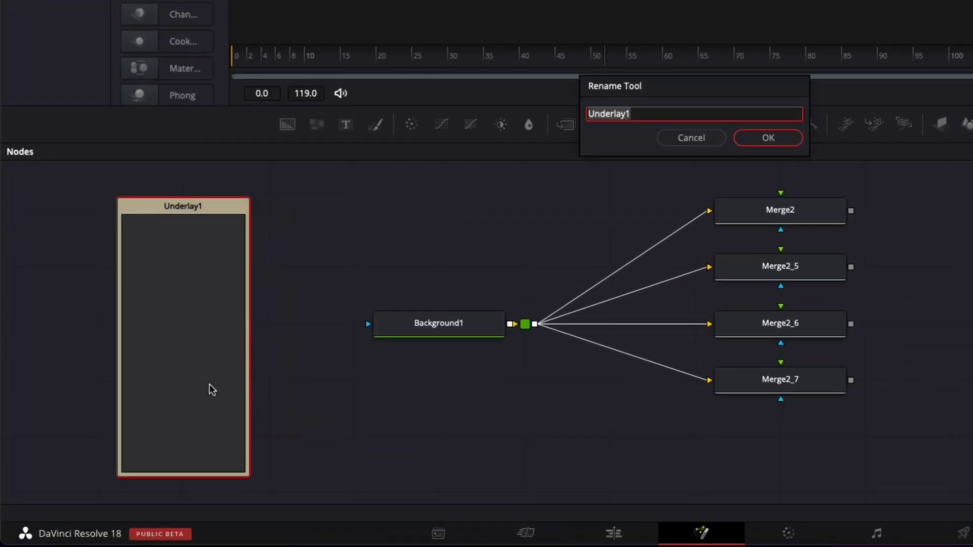
text(Groupe)
key(Escape)
right_click(207, 206)
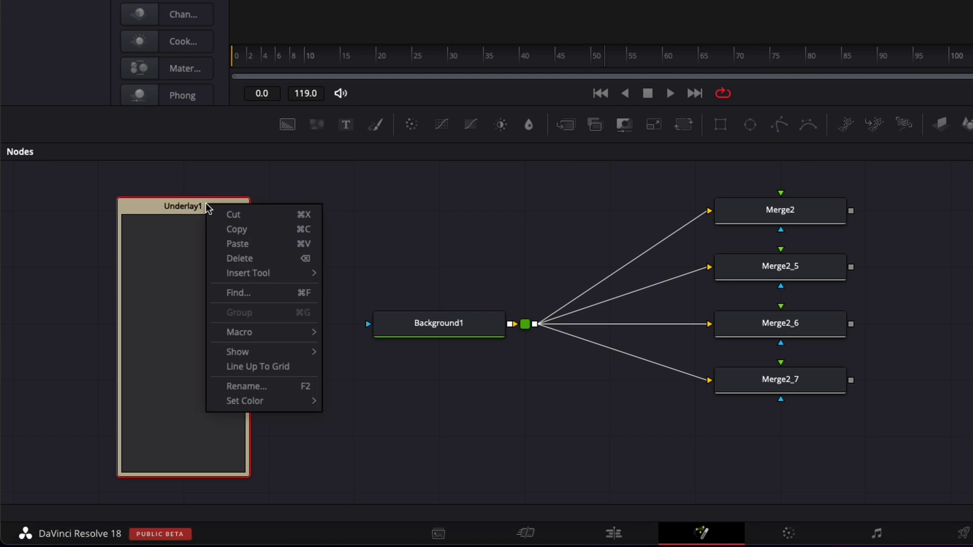
mouse_move(271, 402)
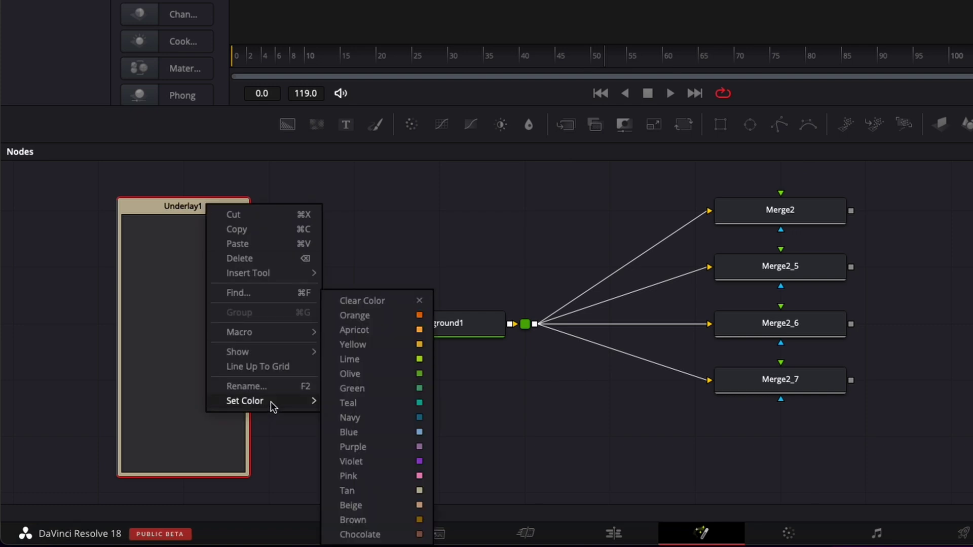
click(372, 463)
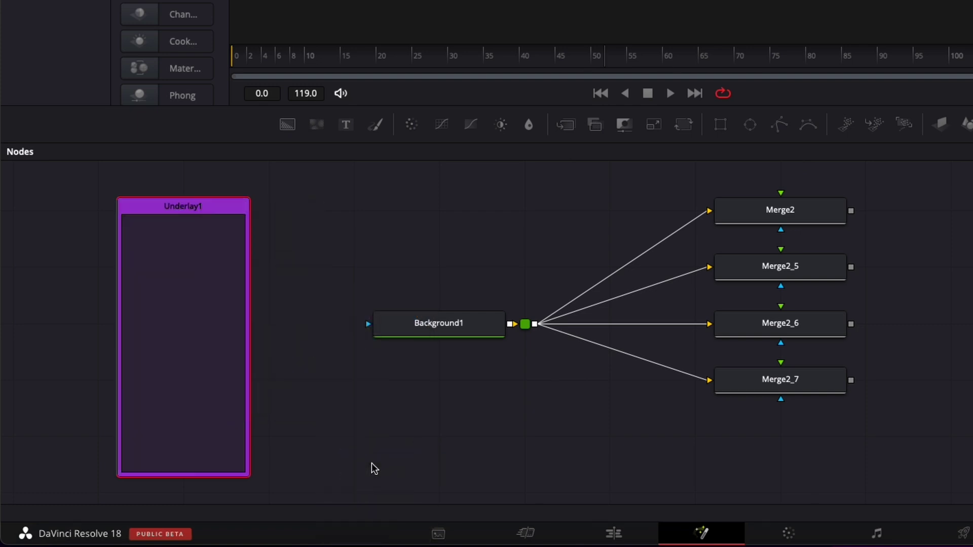
Resize Underlay1 to enclose Background1 and the four Merge nodes, then shift it left.
drag(250, 291, 972, 288)
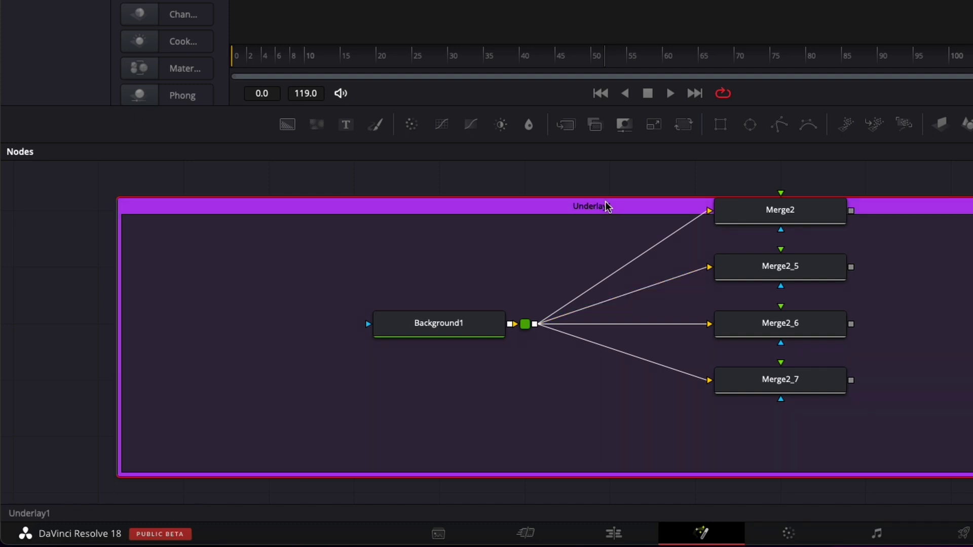
drag(607, 198, 606, 163)
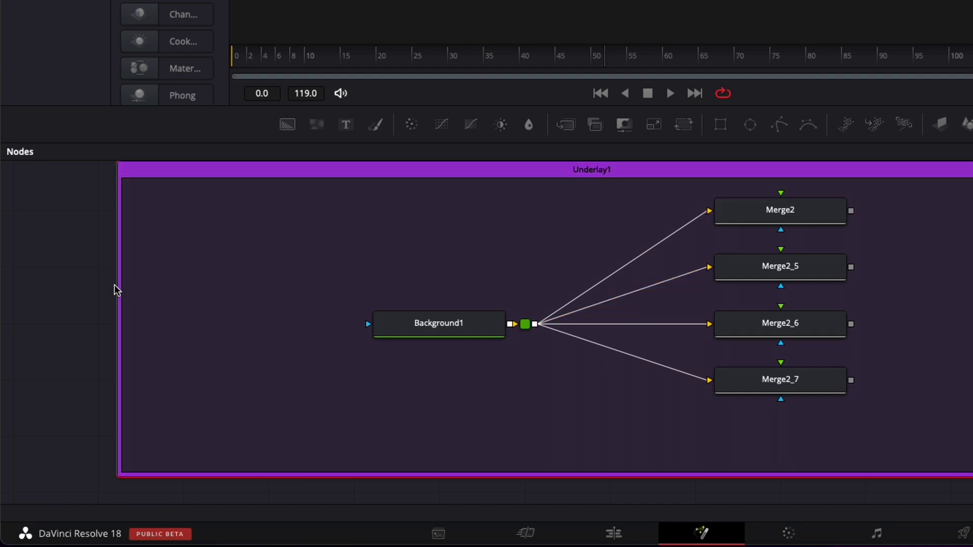
drag(117, 286, 294, 287)
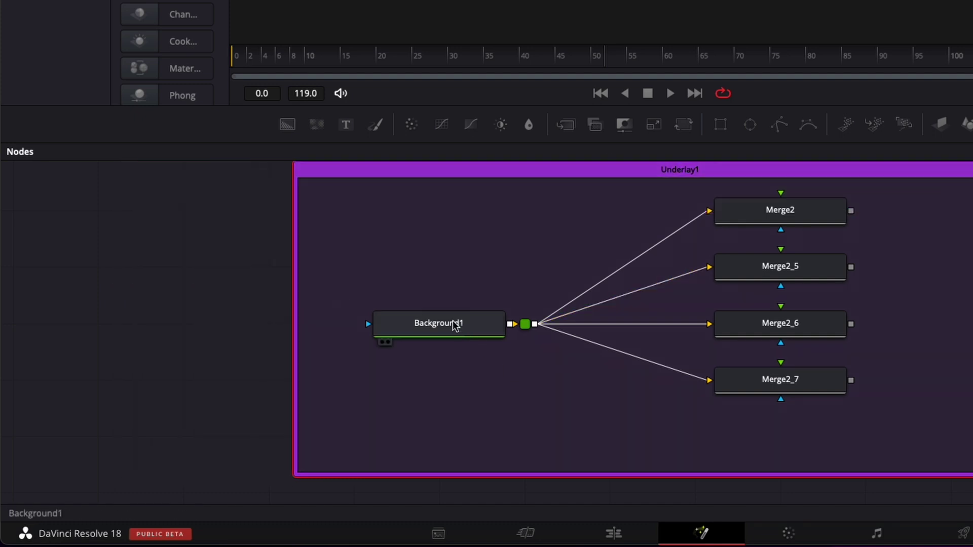
click(716, 174)
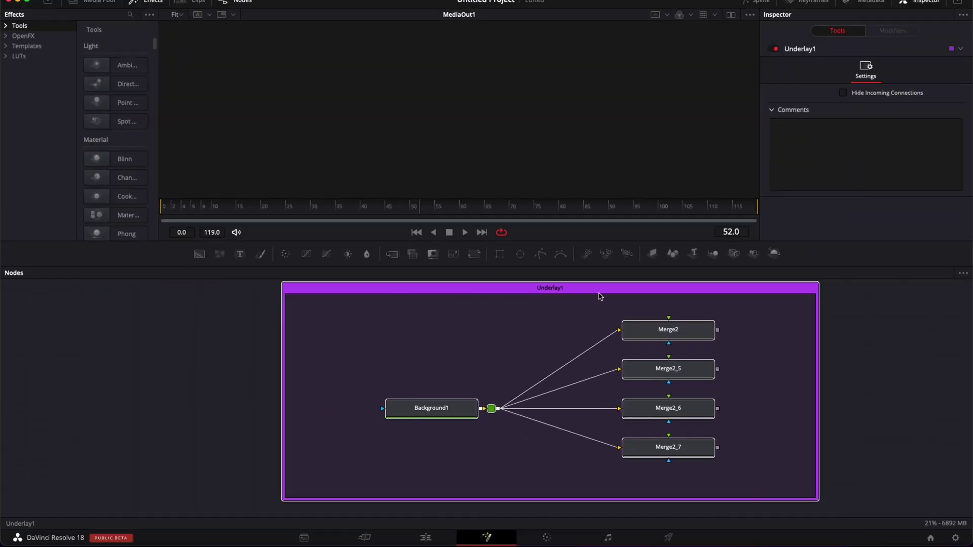
drag(599, 296, 481, 296)
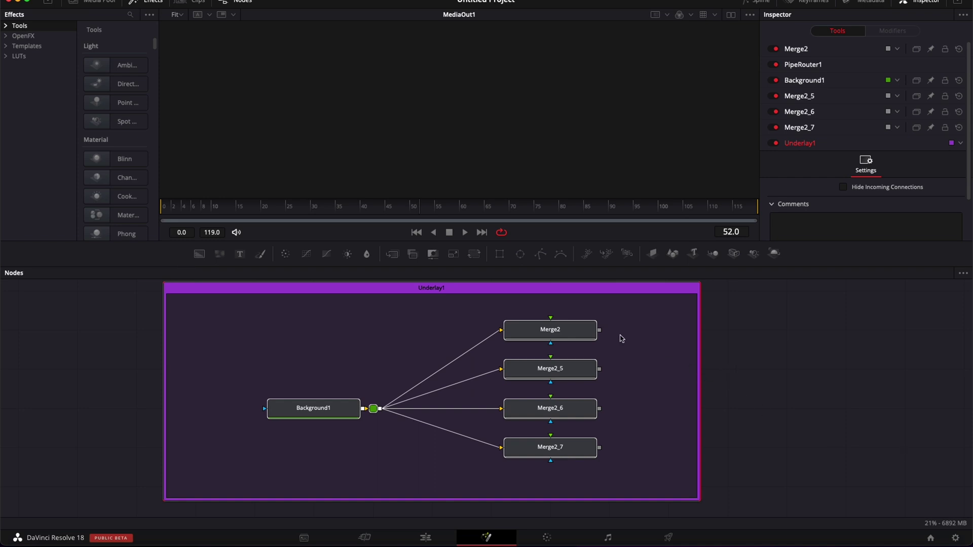
Recolour Underlay1 from violet to Navy.
drag(602, 333, 803, 354)
drag(599, 369, 877, 382)
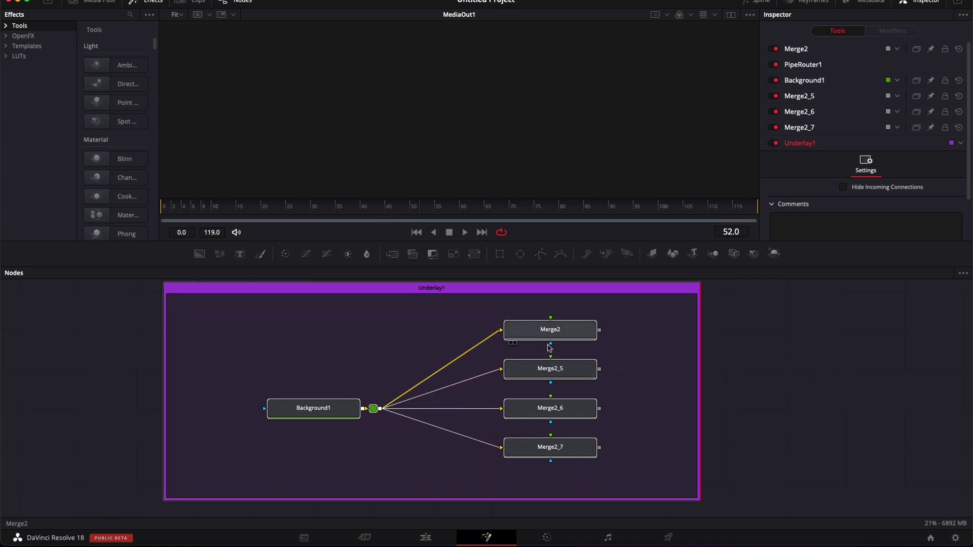
right_click(461, 291)
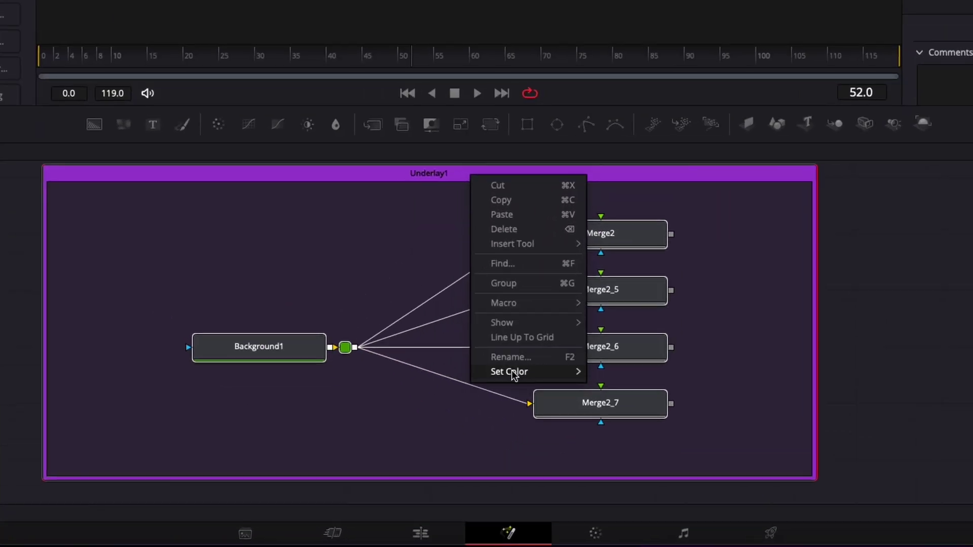
mouse_move(488, 425)
click(614, 418)
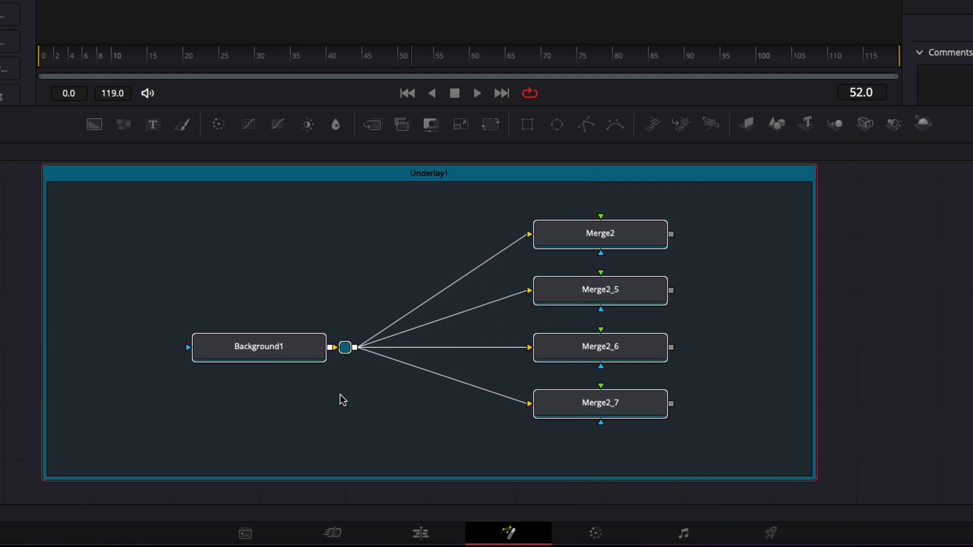
Skip the rename prompts for Merge2, Merge2_5 and Background1, leaving Underlay1's name unchanged.
right_click(490, 172)
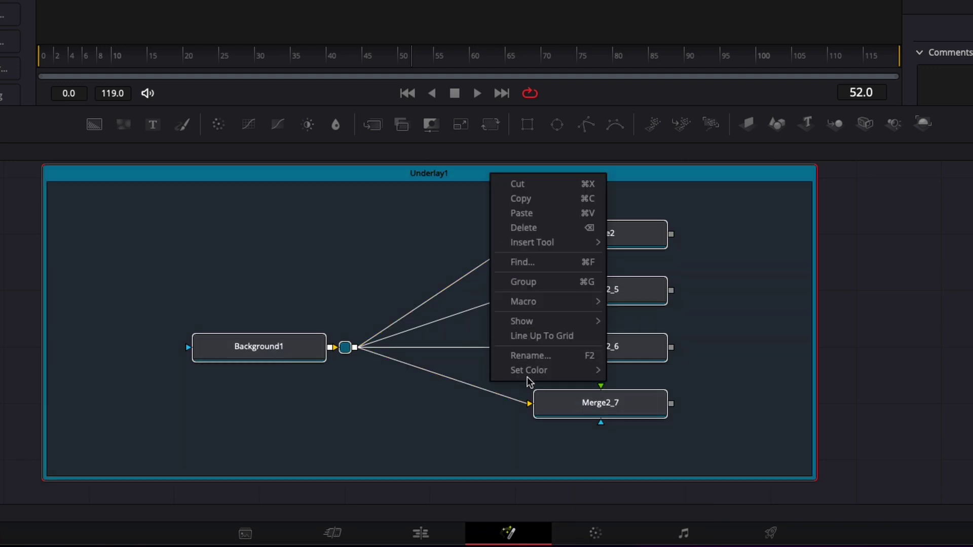
click(528, 354)
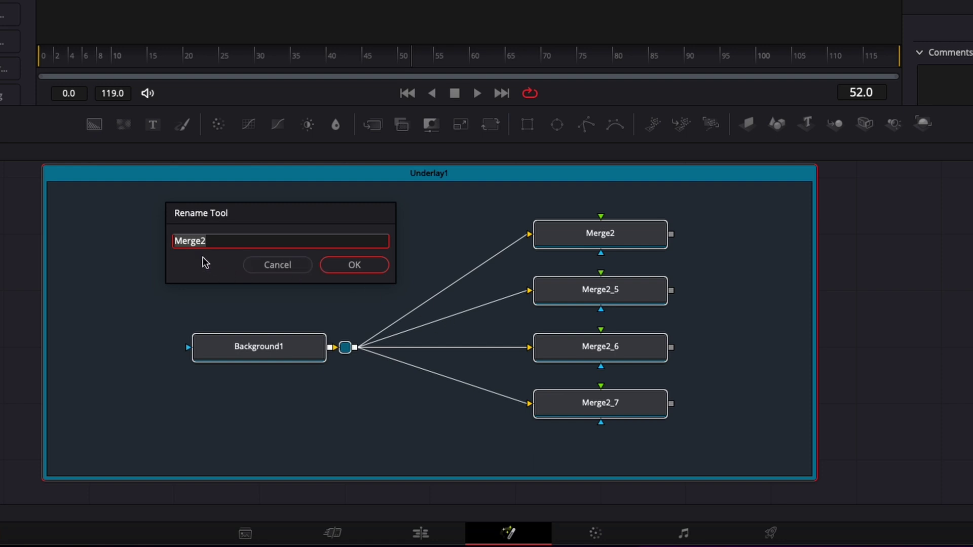
click(290, 268)
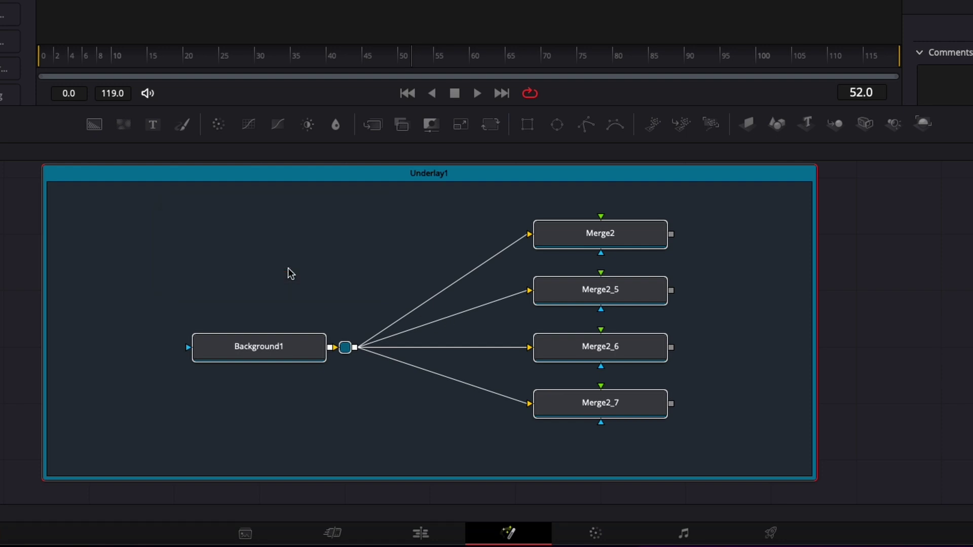
click(500, 139)
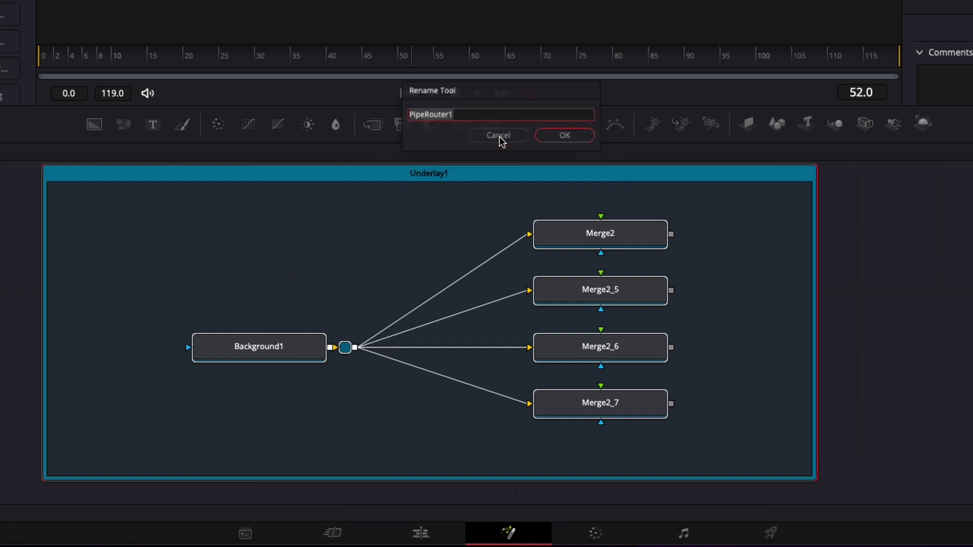
click(498, 137)
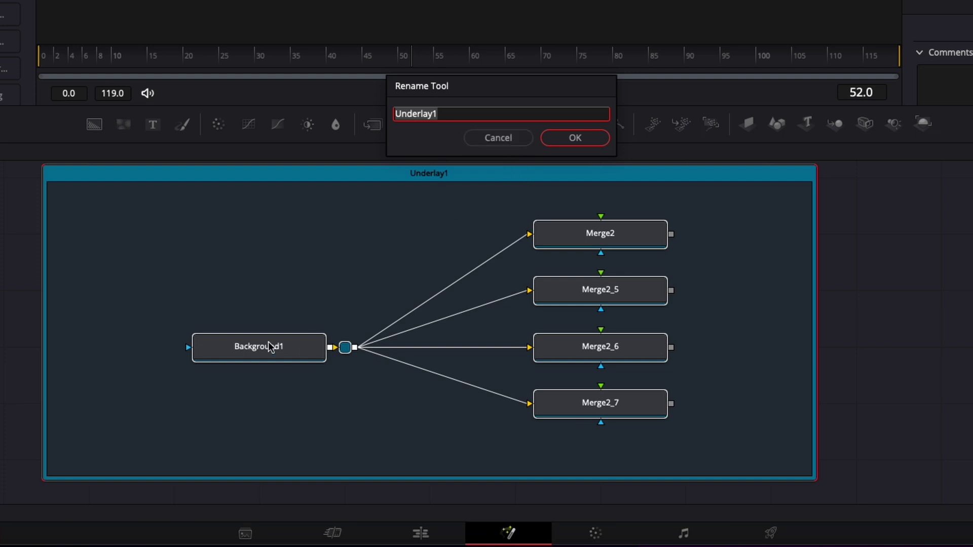
key(Return)
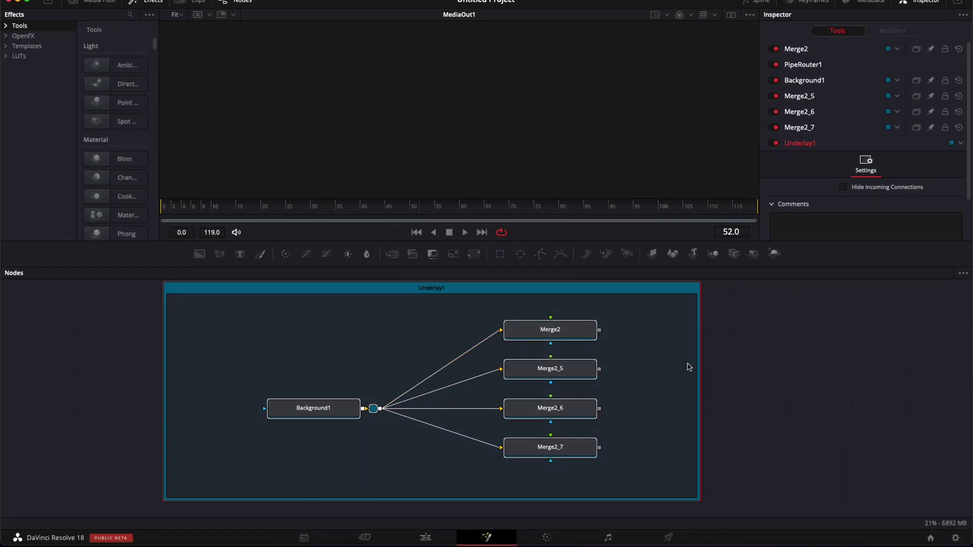
scroll(715, 370, right, 2)
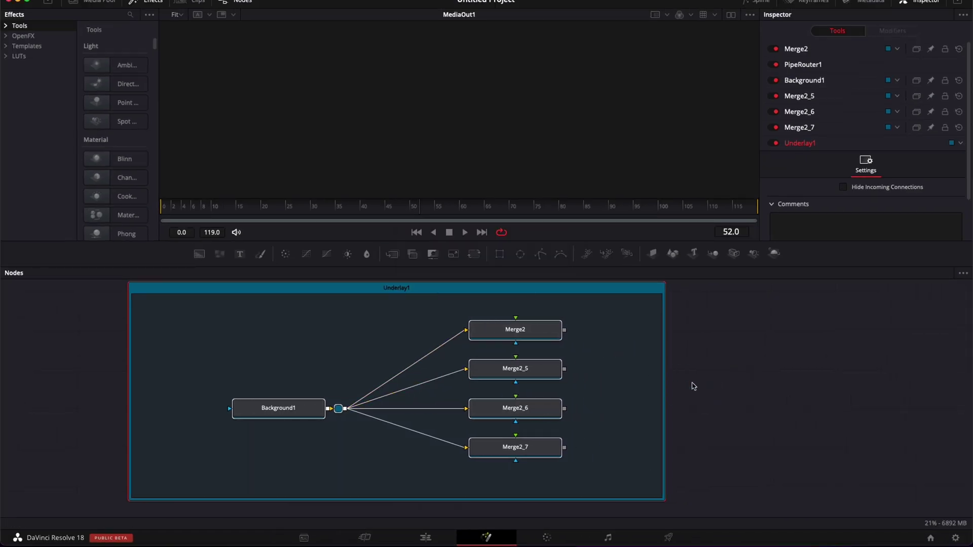
scroll(716, 367, right, 2)
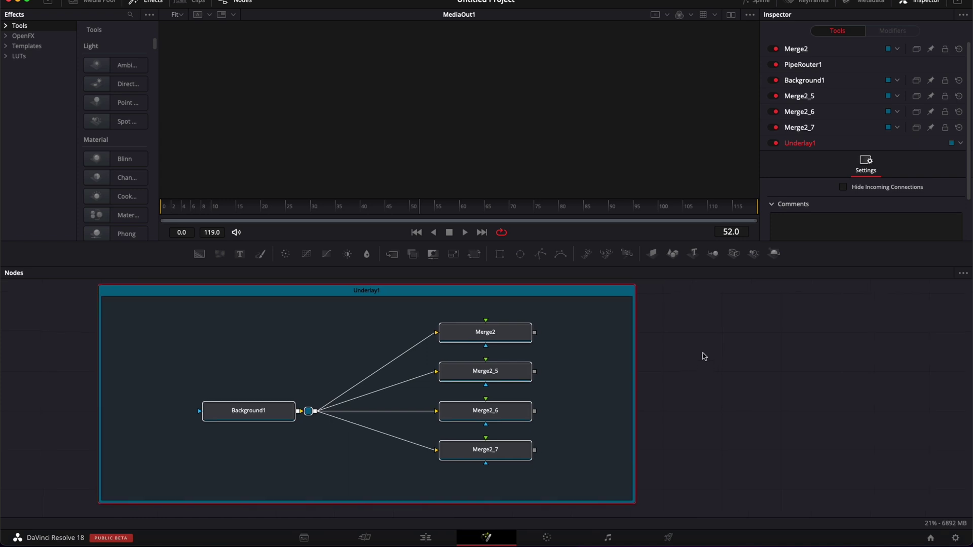
click(704, 356)
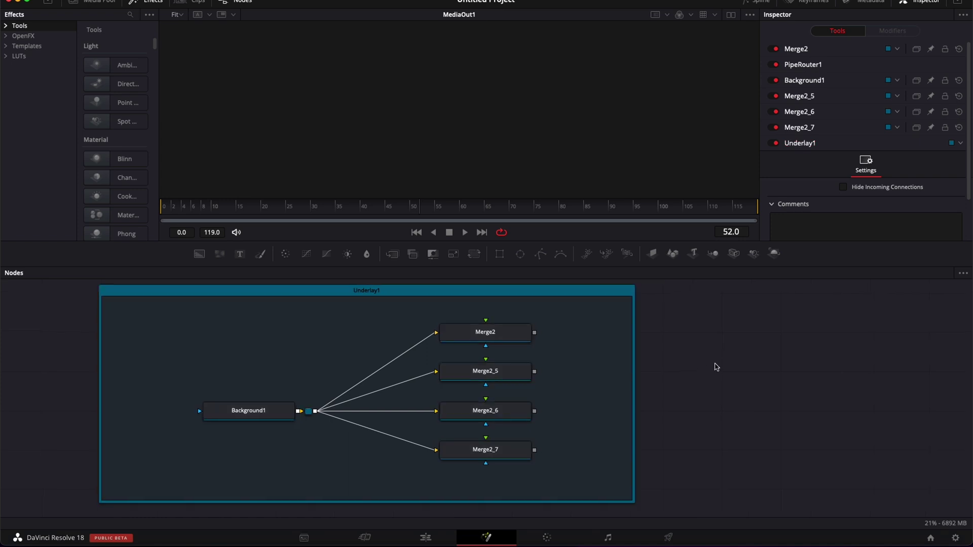
Add a Sticky Note, Note1, reading "Please check if it works".
key(shift+space)
text(no)
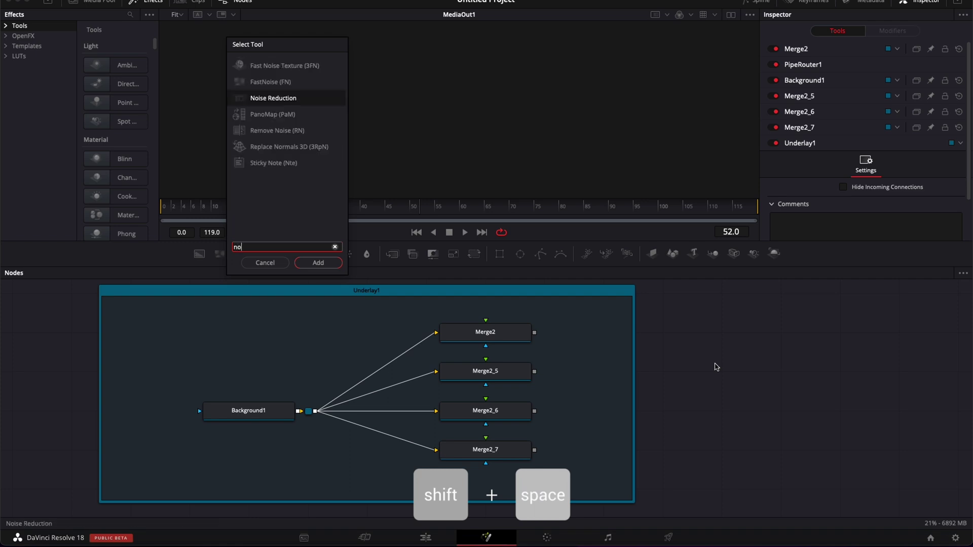
text(te)
key(Return)
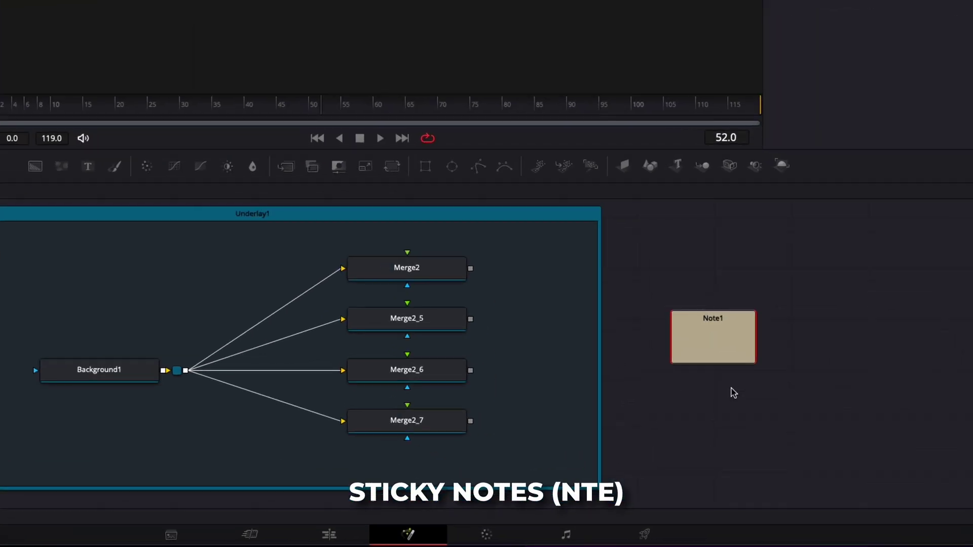
double_click(707, 338)
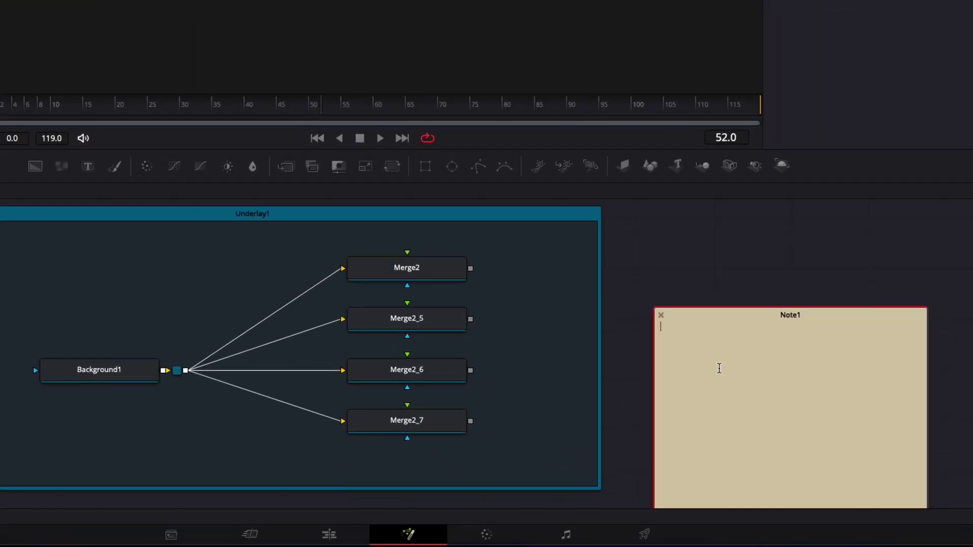
drag(794, 313, 782, 260)
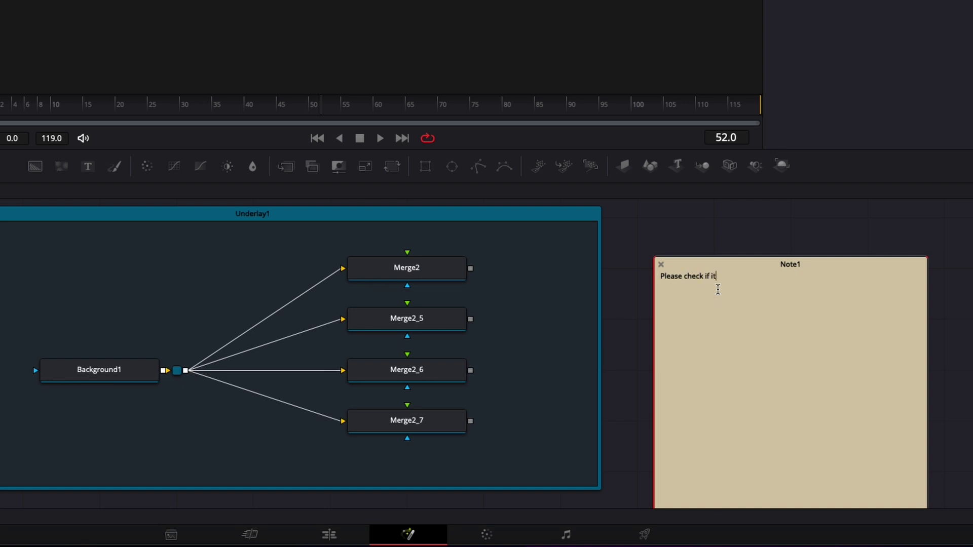
text(ks)
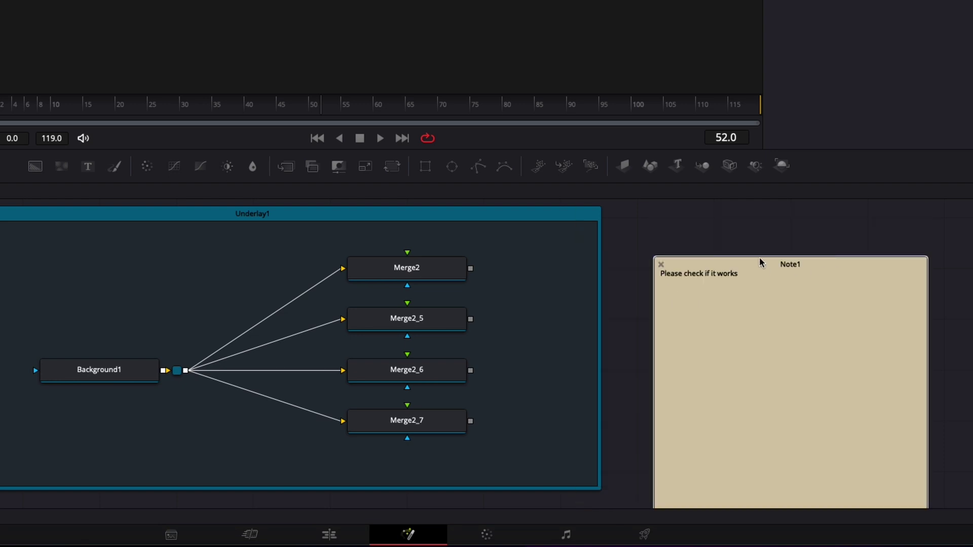
Shrink Note1 and place it inside Underlay1 to the left of Background1.
drag(760, 263, 777, 233)
drag(765, 483, 791, 319)
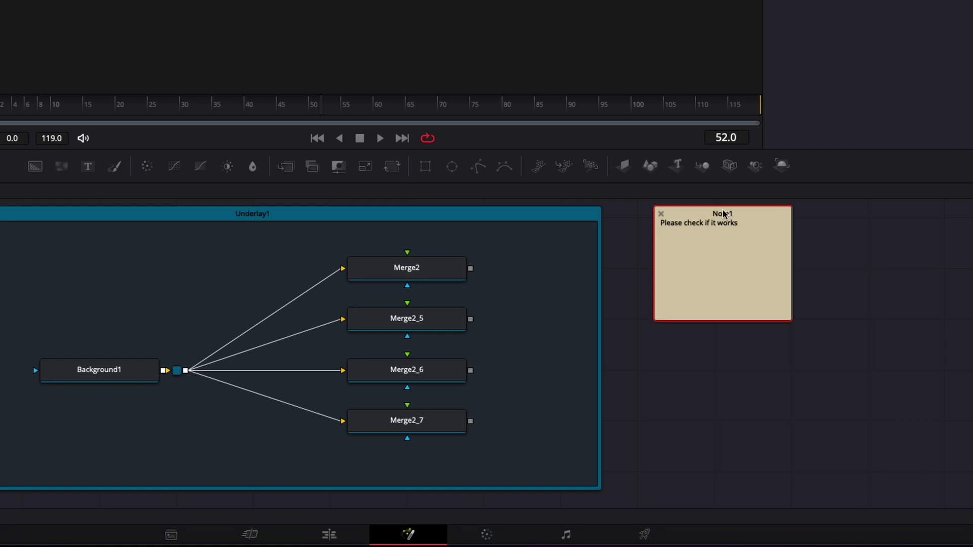
drag(758, 213, 0, 251)
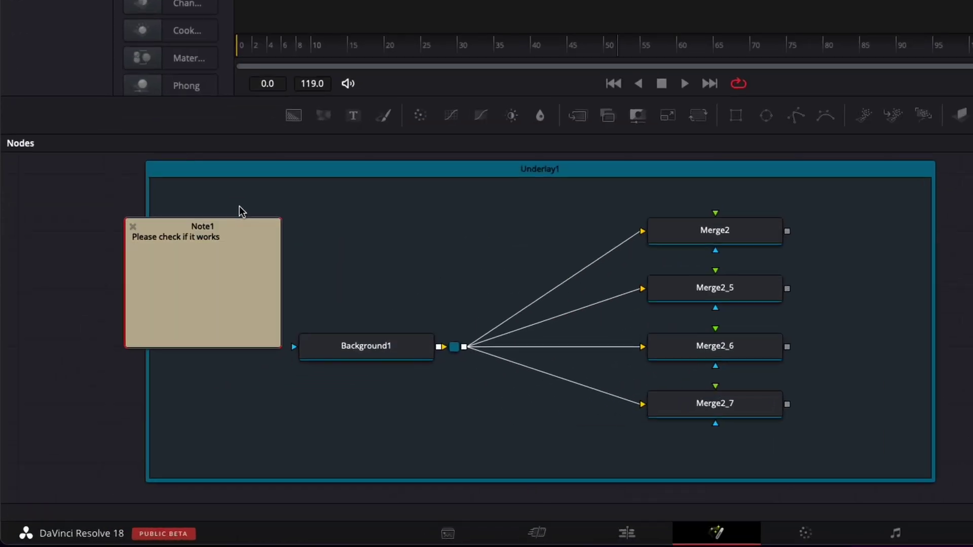